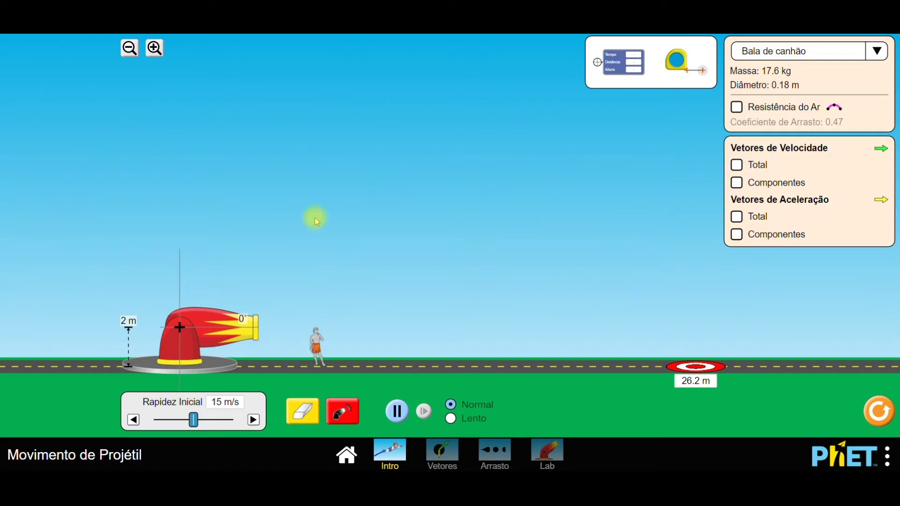
- Raise the cannon's platform to a height of 15 m
mouse_move(177, 360)
mouse_down()
mouse_move(183, 167)
mouse_move(166, 353)
mouse_up()
mouse_move(243, 323)
mouse_down()
mouse_move(241, 293)
mouse_move(235, 281)
mouse_move(243, 317)
mouse_move(220, 262)
mouse_move(239, 301)
mouse_move(243, 333)
mouse_up()
drag(192, 374, 221, 98)
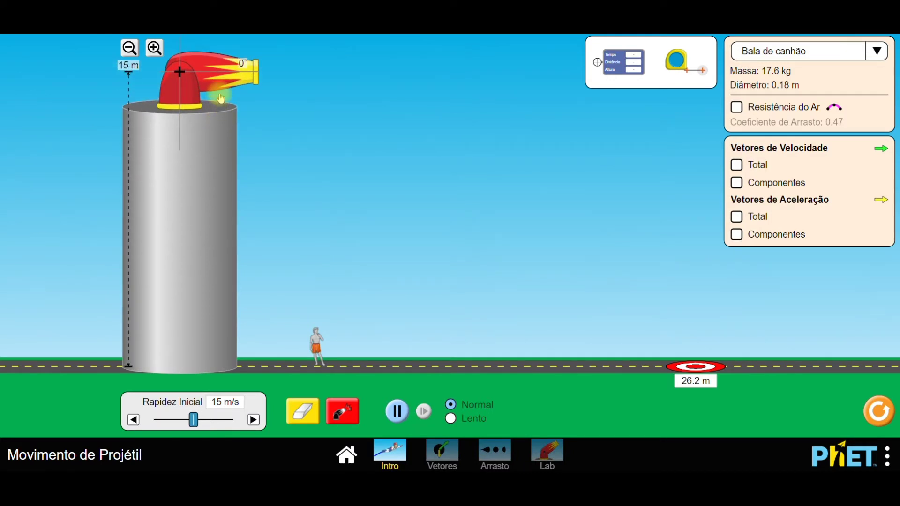
- Keep Bala de canhão as the projectile and fire the cannon horizontally at 15 m/s
click(876, 52)
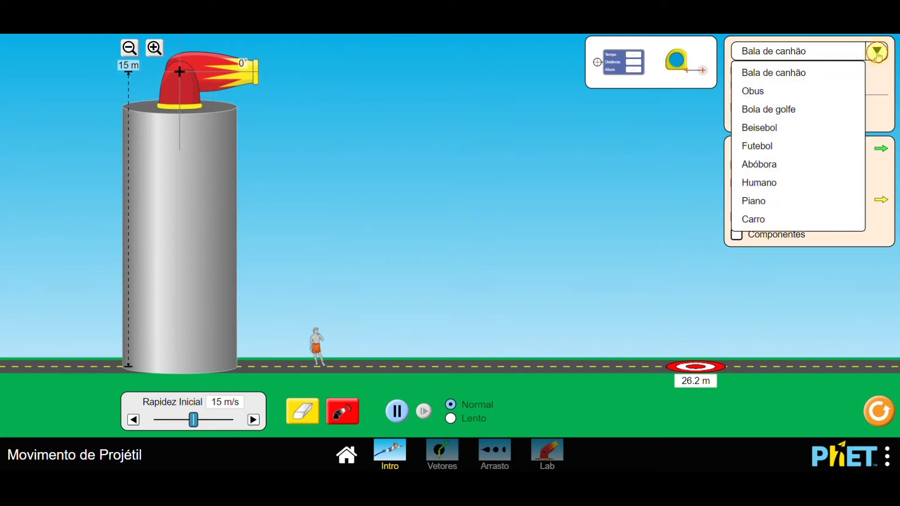
click(801, 72)
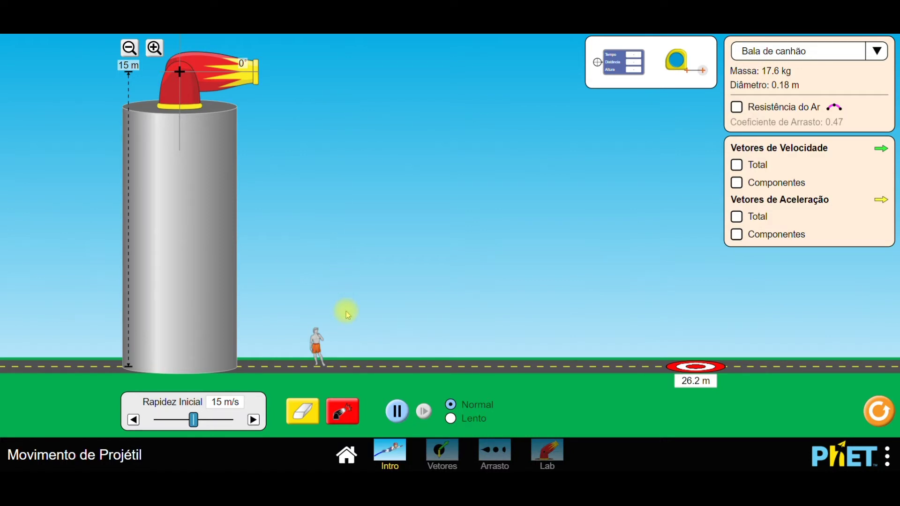
click(345, 412)
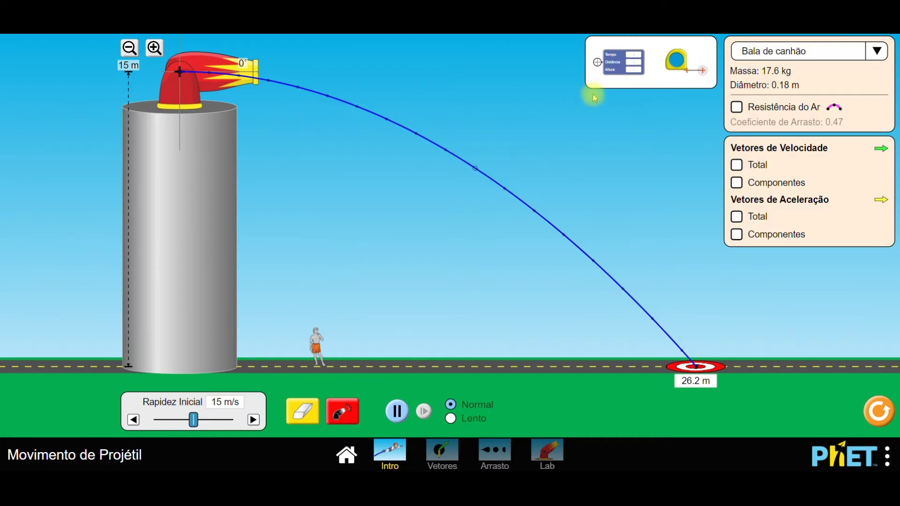
- Use the time, distance and height meter to read the trajectory at the launch point and at 0.4 s
click(613, 69)
drag(613, 69, 538, 87)
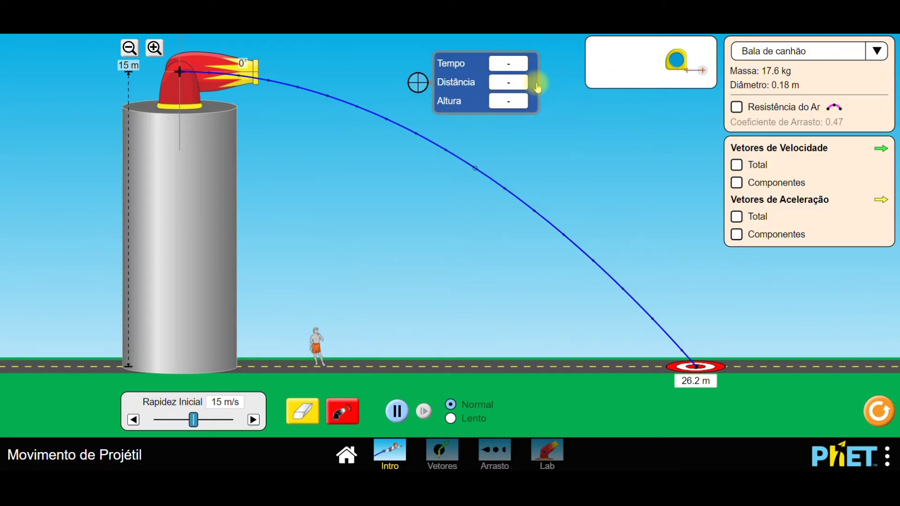
drag(538, 88, 300, 75)
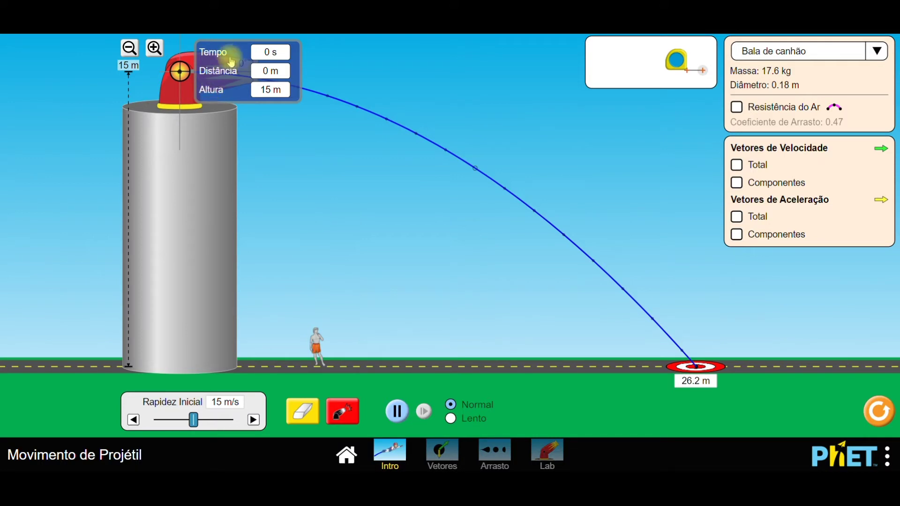
drag(236, 51, 354, 68)
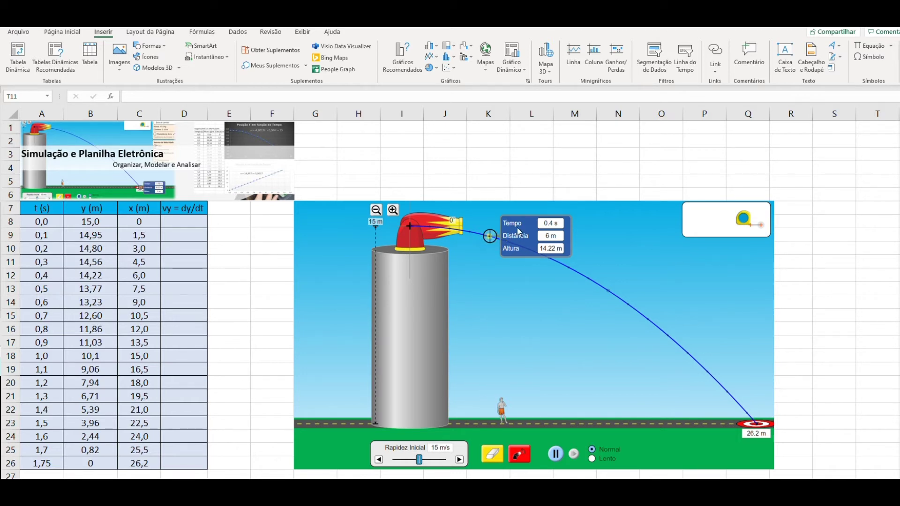
- In Excel, review the recorded time, distance and height in row 12, and delete the simulation picture beside the table
click(31, 277)
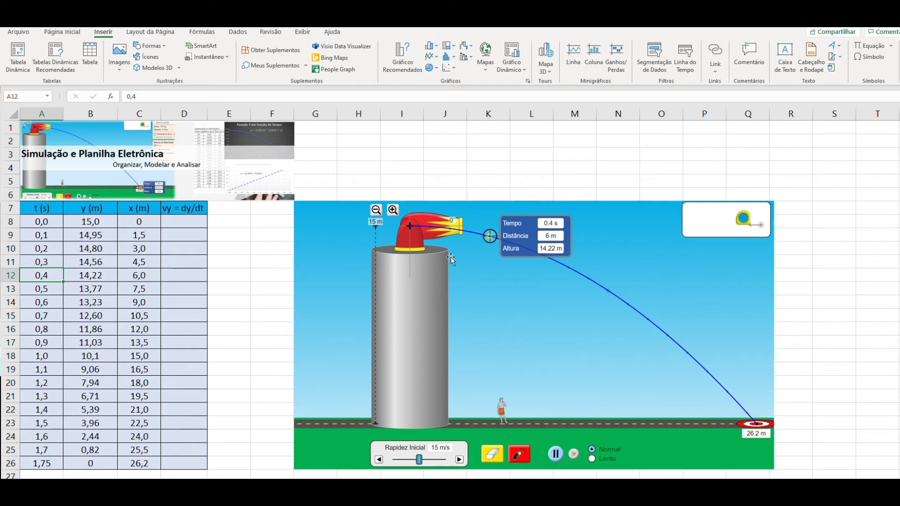
click(152, 275)
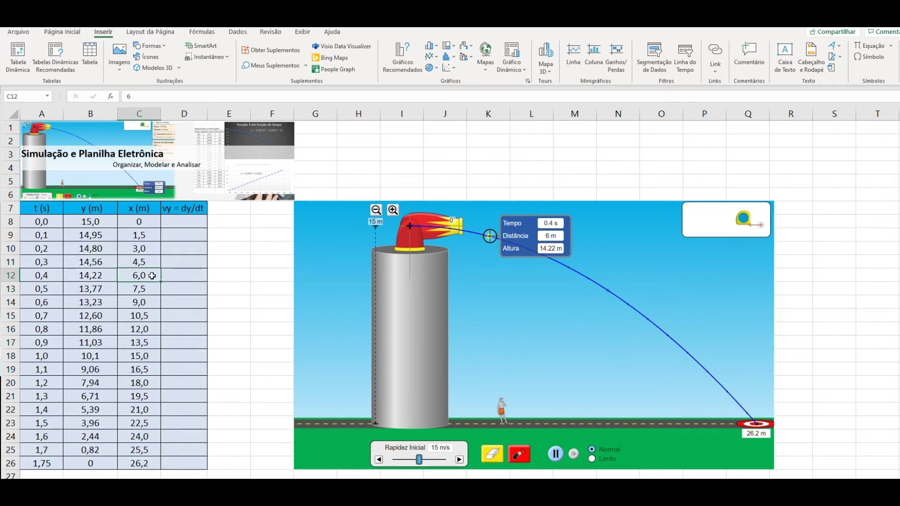
click(95, 275)
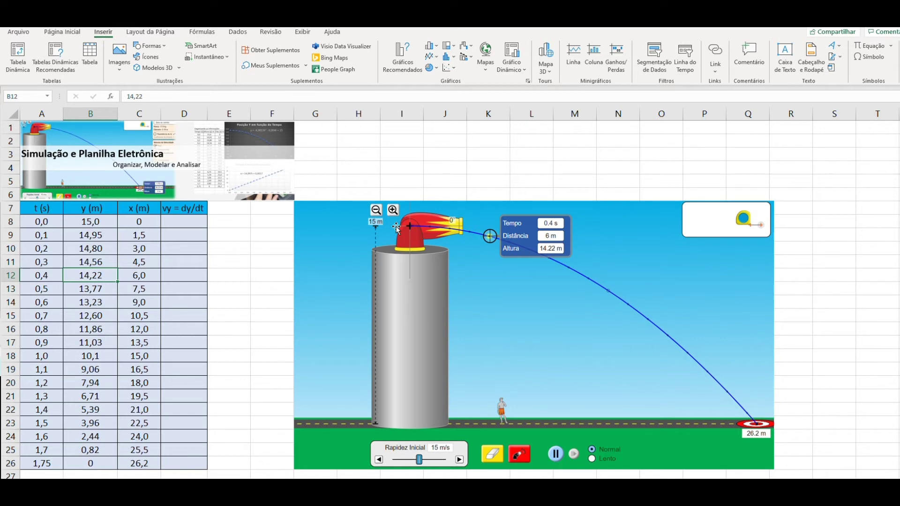
click(354, 239)
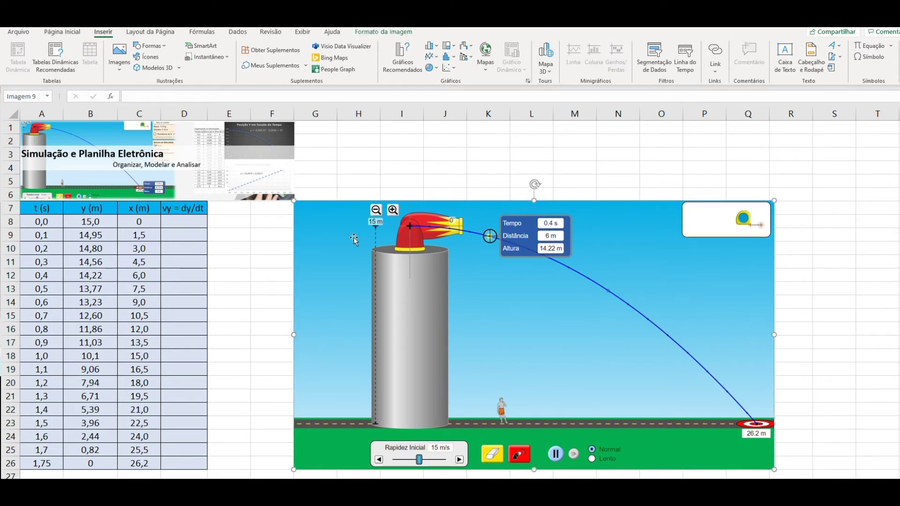
key(Delete)
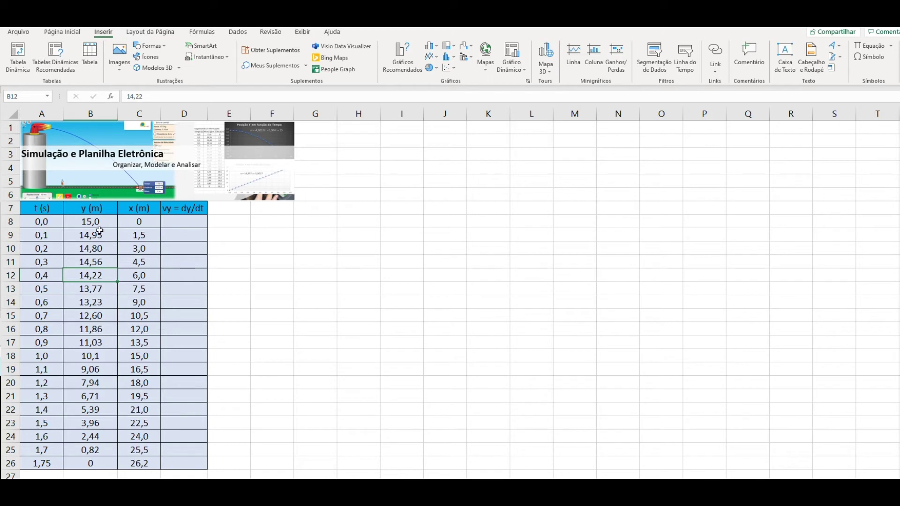
- Insert a markers-only scatter chart from the y (m) values in B8:B26
drag(98, 224, 96, 252)
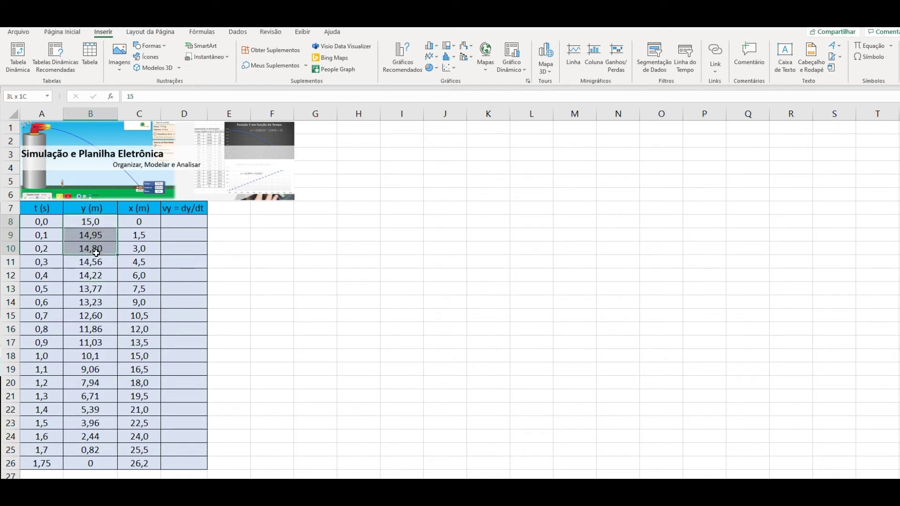
drag(85, 206, 84, 463)
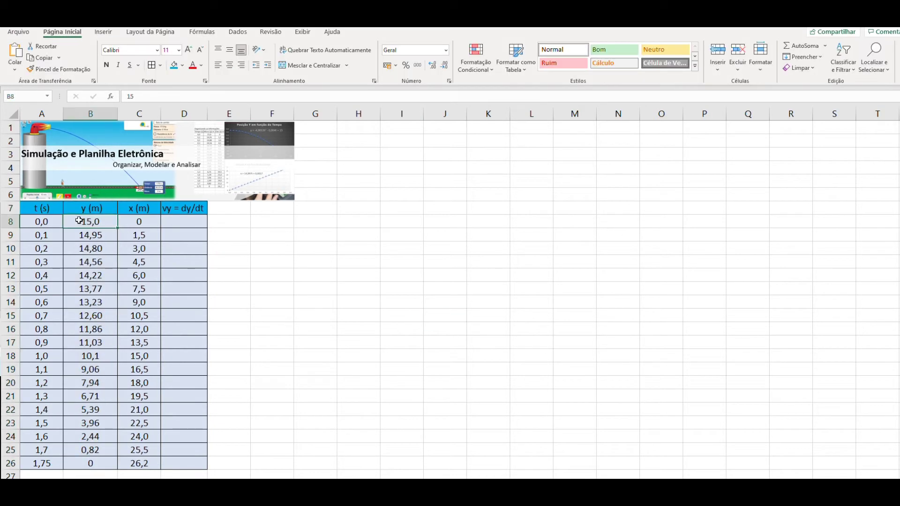
drag(82, 223, 90, 462)
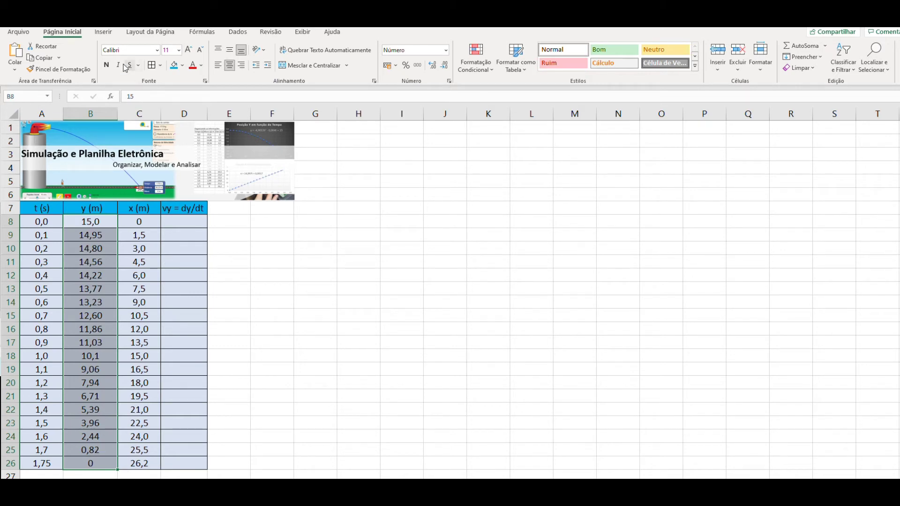
click(104, 32)
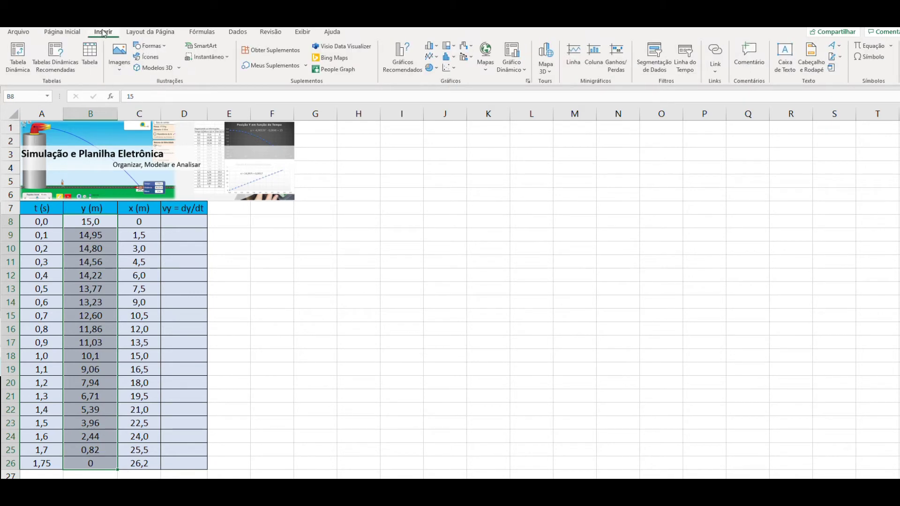
click(450, 69)
click(456, 100)
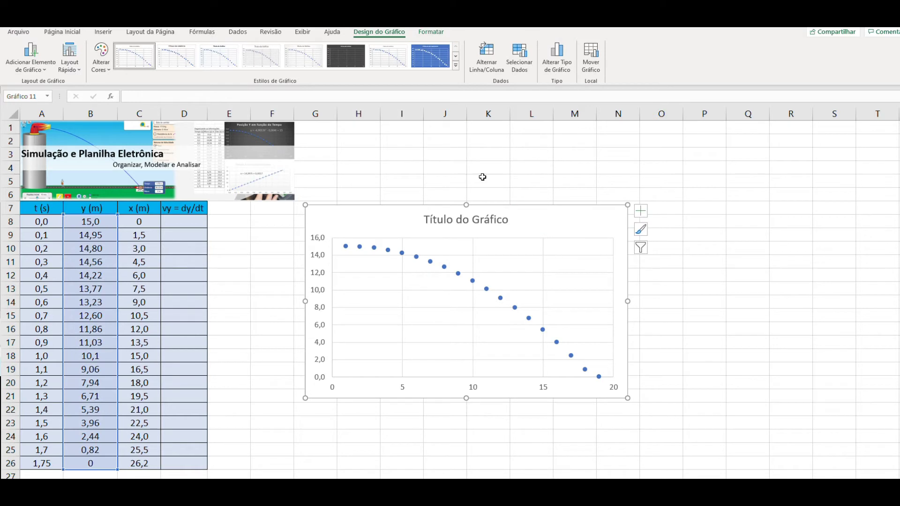
- Set the chart series' X values to the time data in A8:A26
right_click(489, 277)
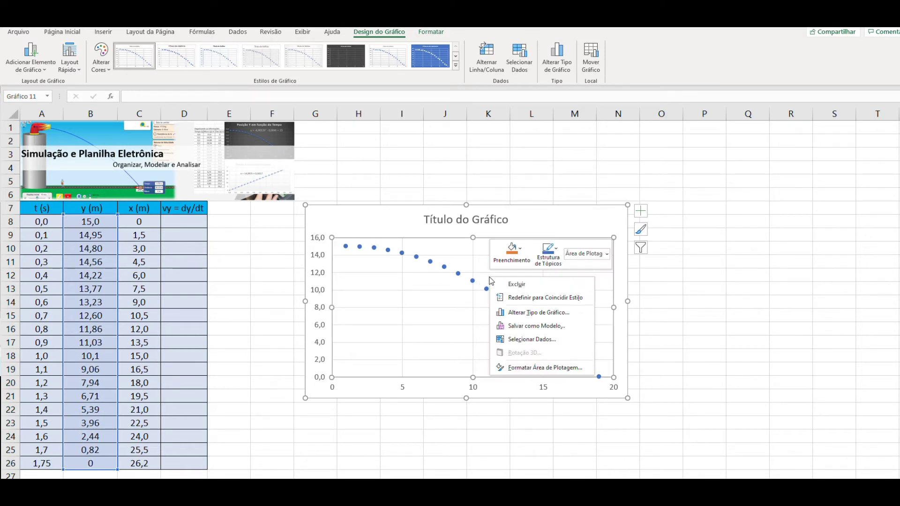
click(532, 339)
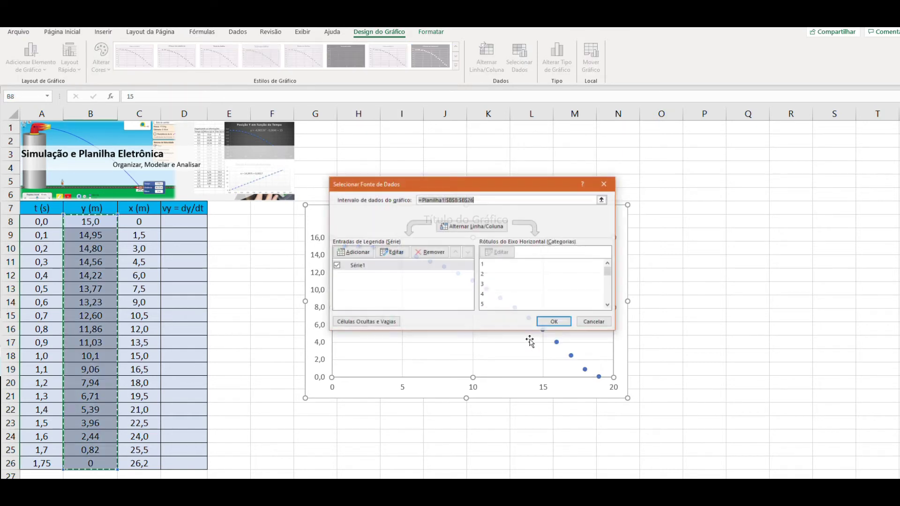
click(395, 254)
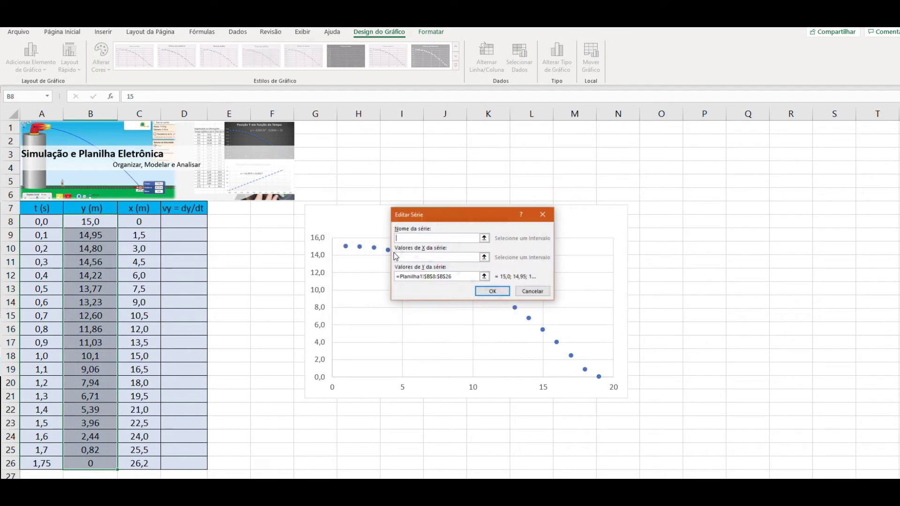
click(483, 258)
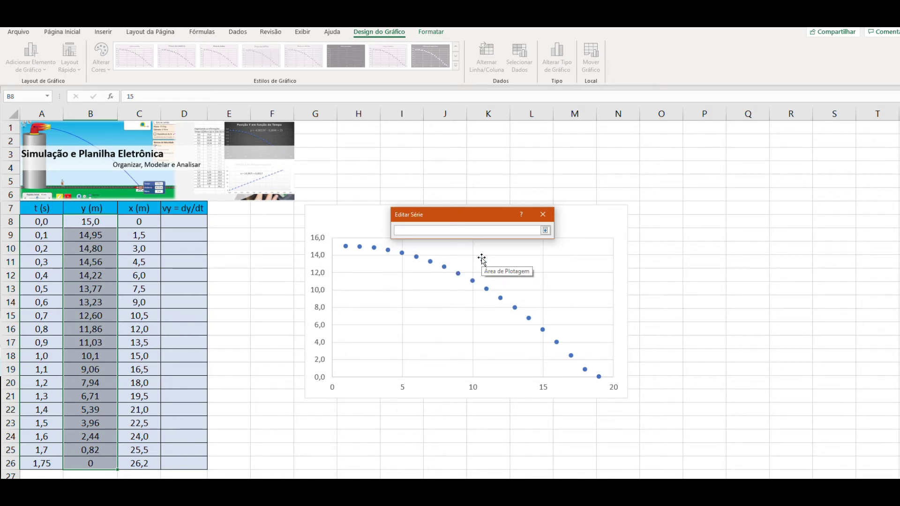
drag(30, 224, 30, 463)
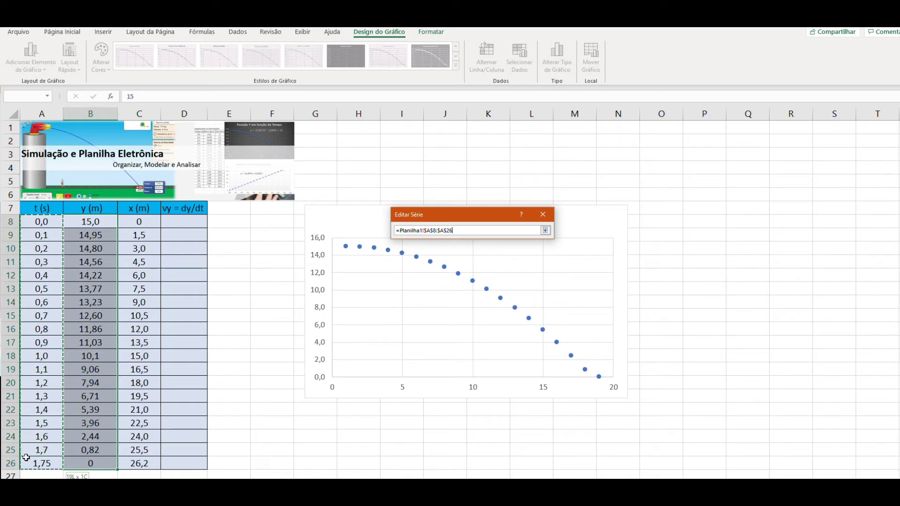
click(544, 230)
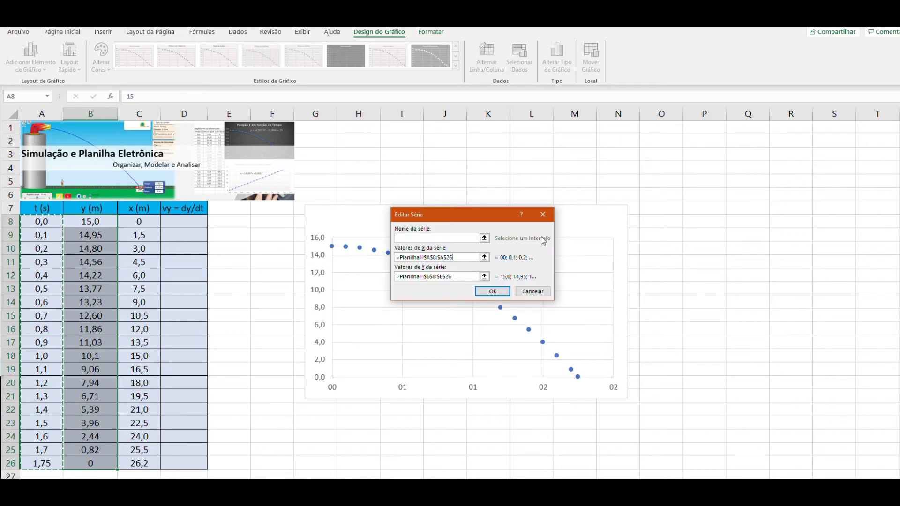
click(492, 291)
click(549, 322)
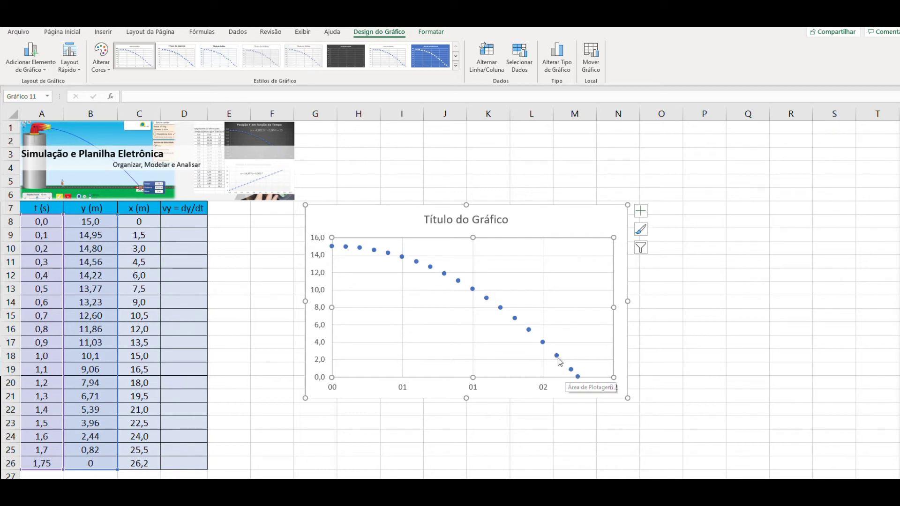
- Replace the chart's placeholder title with "y x t"
click(467, 220)
click(469, 220)
drag(425, 219, 508, 228)
text(y)
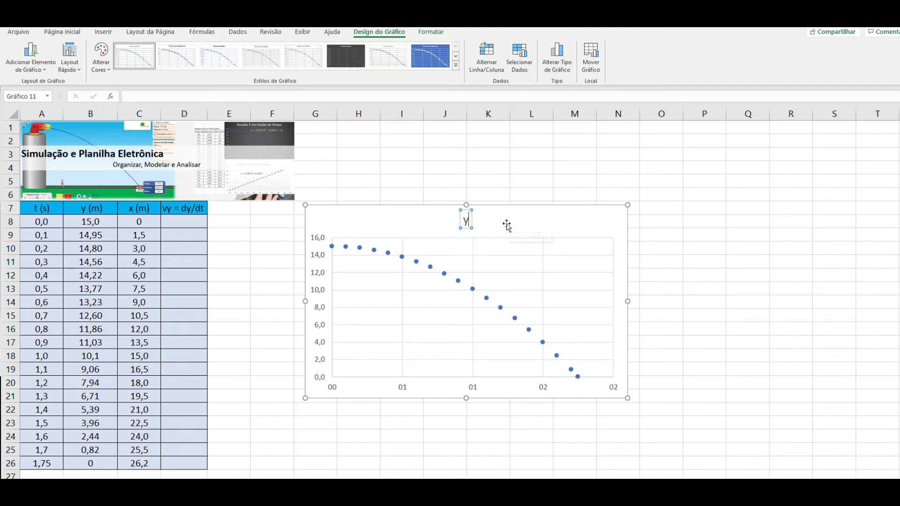
text( x t)
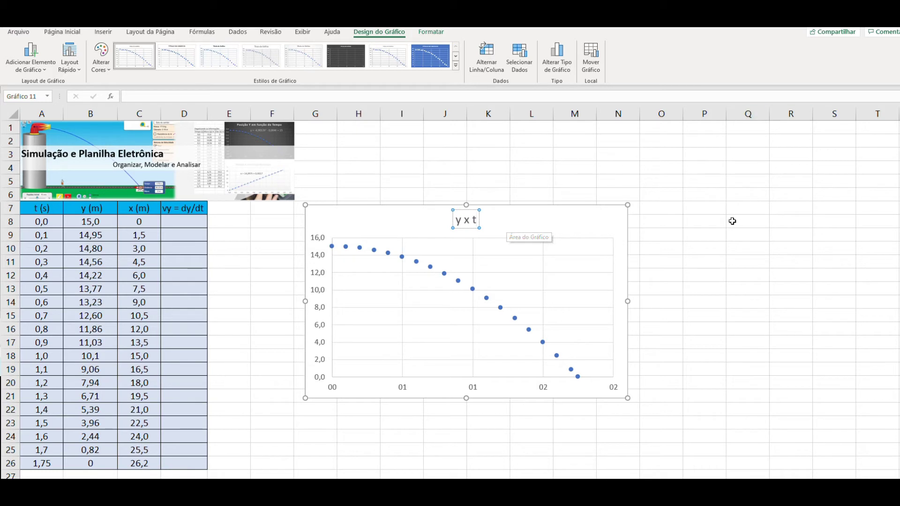
drag(689, 234, 689, 244)
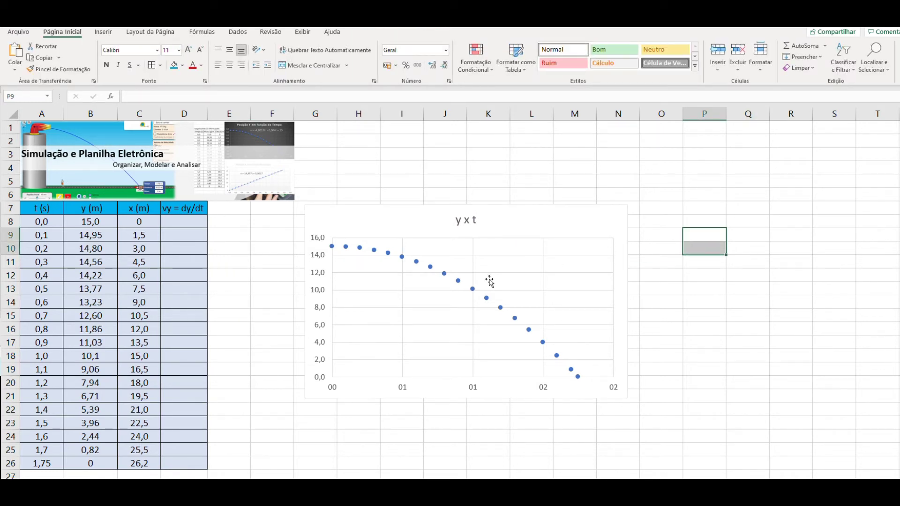
- Add a polynomial trendline to the data series and display its equation on the chart
mouse_move(474, 291)
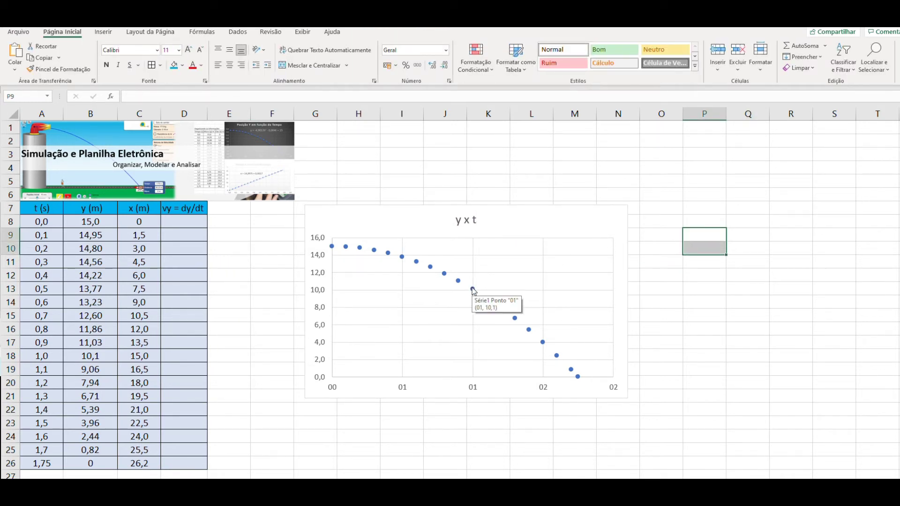
right_click(473, 291)
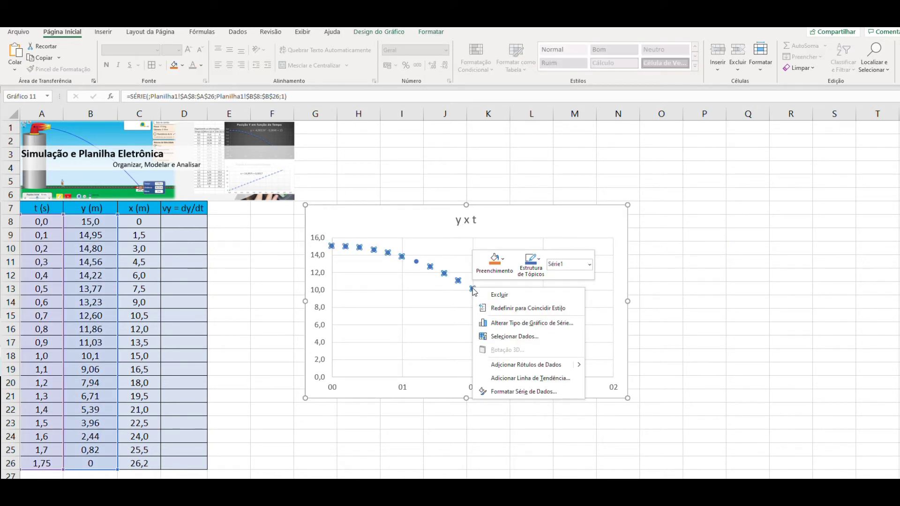
click(520, 379)
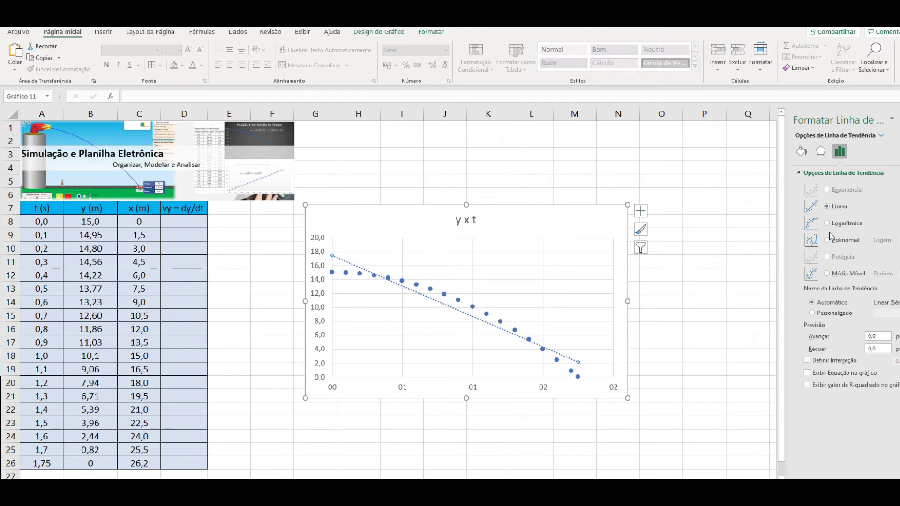
click(827, 241)
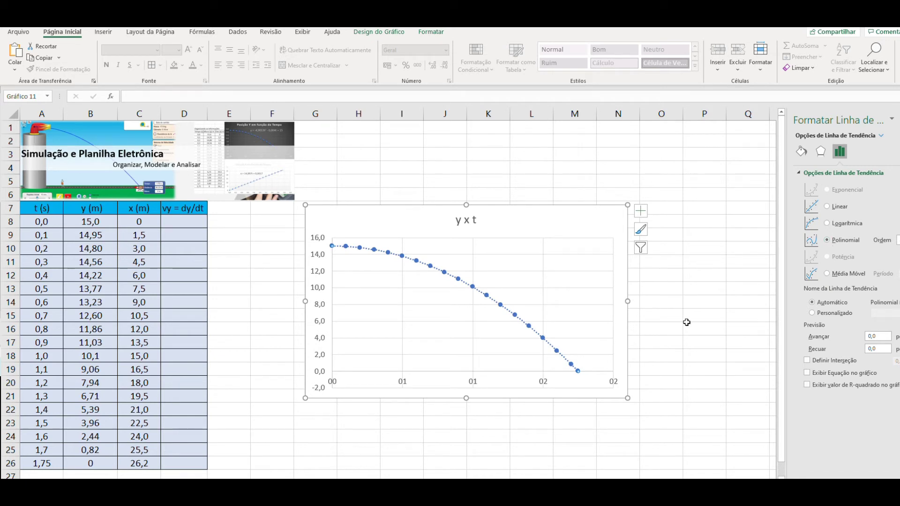
click(806, 372)
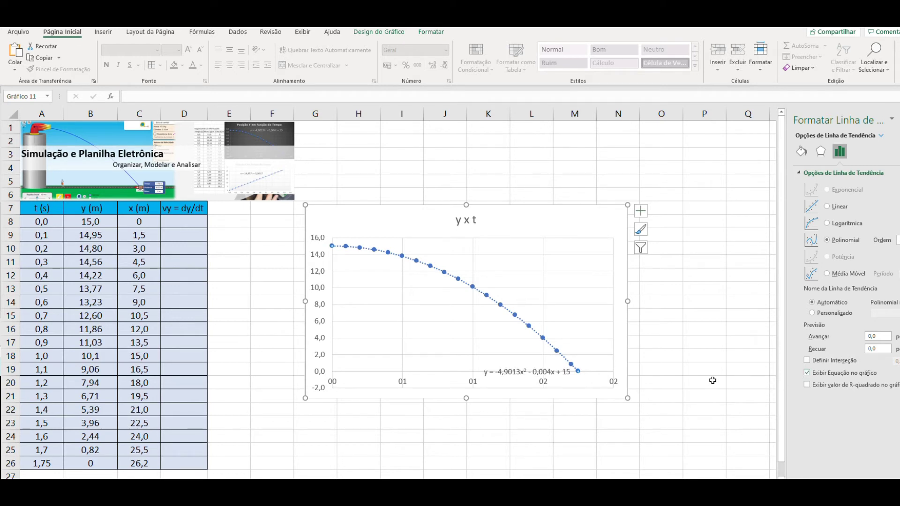
- Enlarge the trendline equation to font size 20 and place it in the plot's upper-right area, above the curve
click(521, 370)
drag(521, 368, 537, 262)
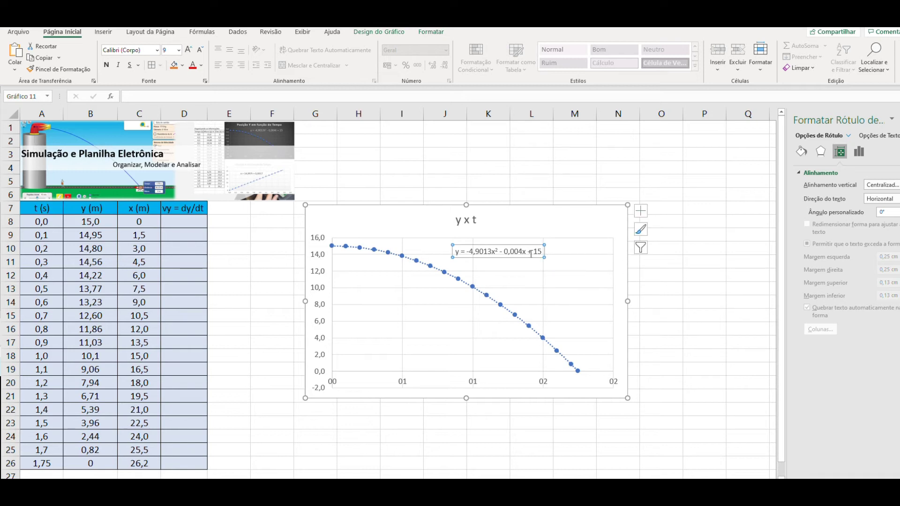
click(62, 31)
click(178, 50)
click(171, 162)
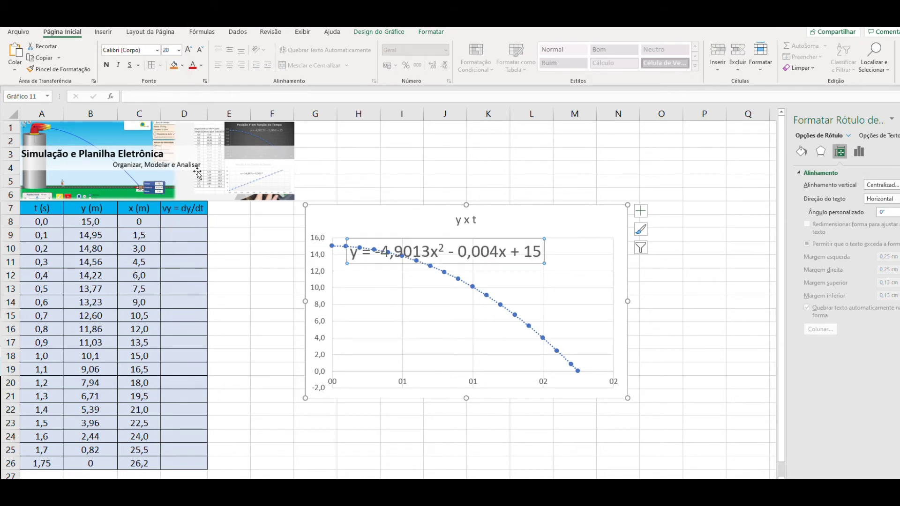
drag(567, 229, 588, 241)
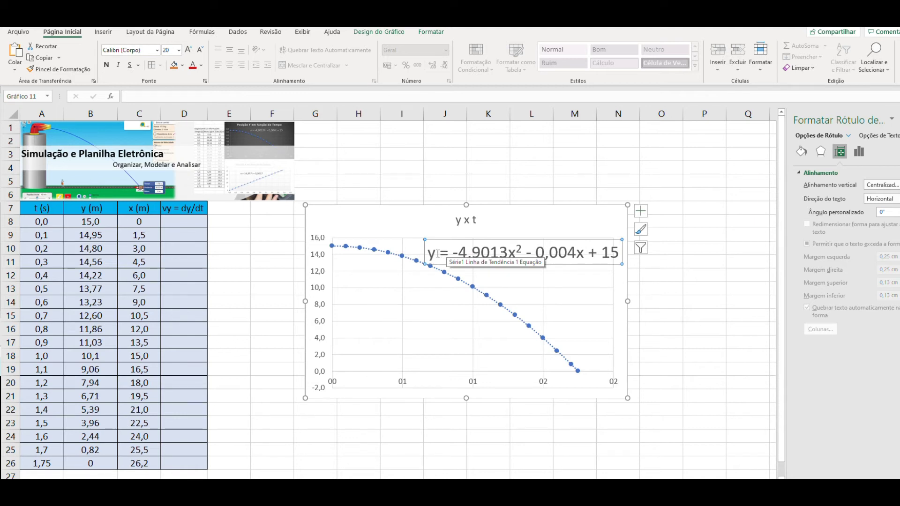
- Replace both x variables with t in the y x t chart's trendline equation and move the chart up to start near row 3
click(514, 253)
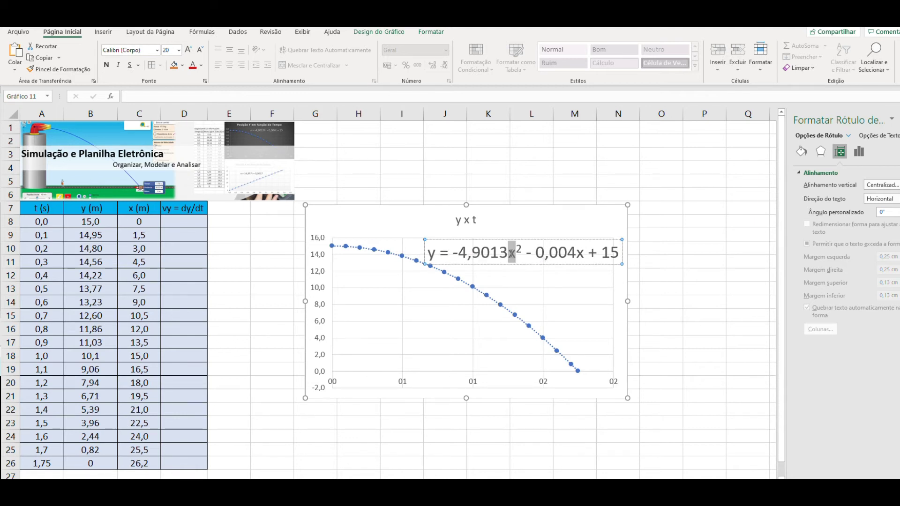
text(t)
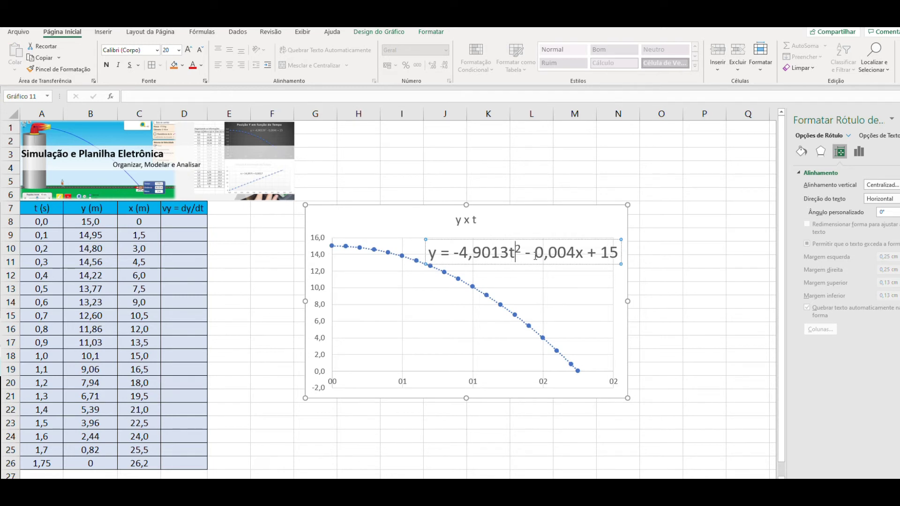
drag(574, 253, 582, 257)
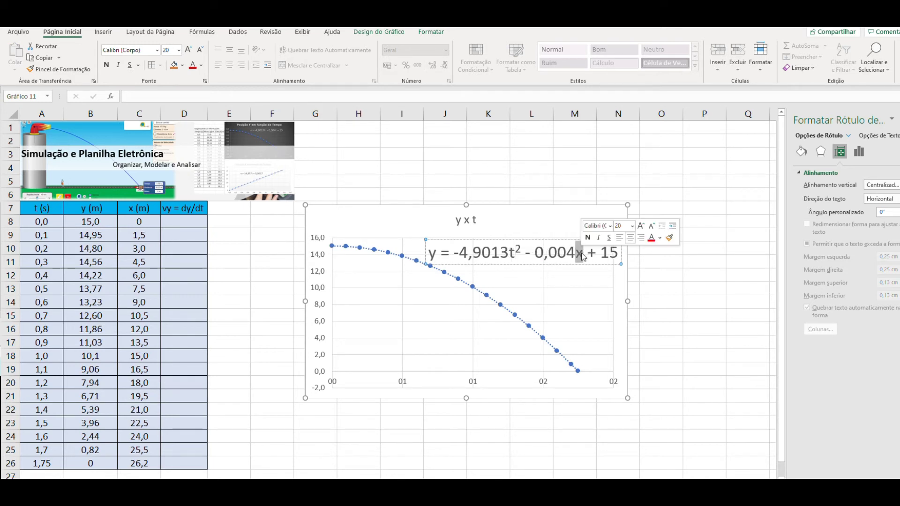
text(t)
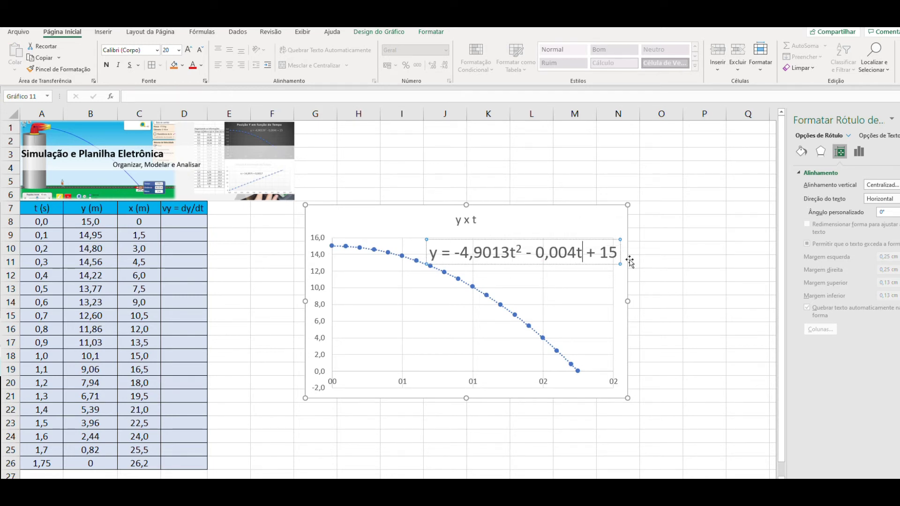
click(674, 255)
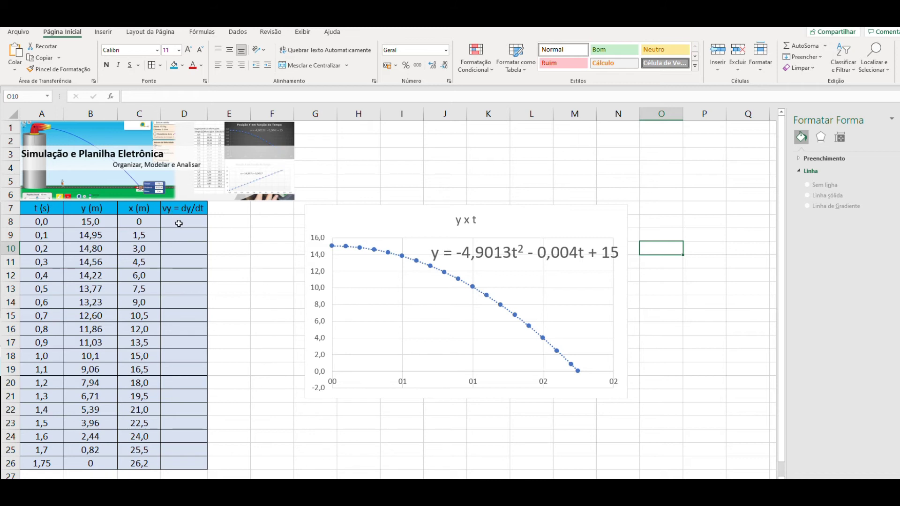
drag(315, 209, 307, 160)
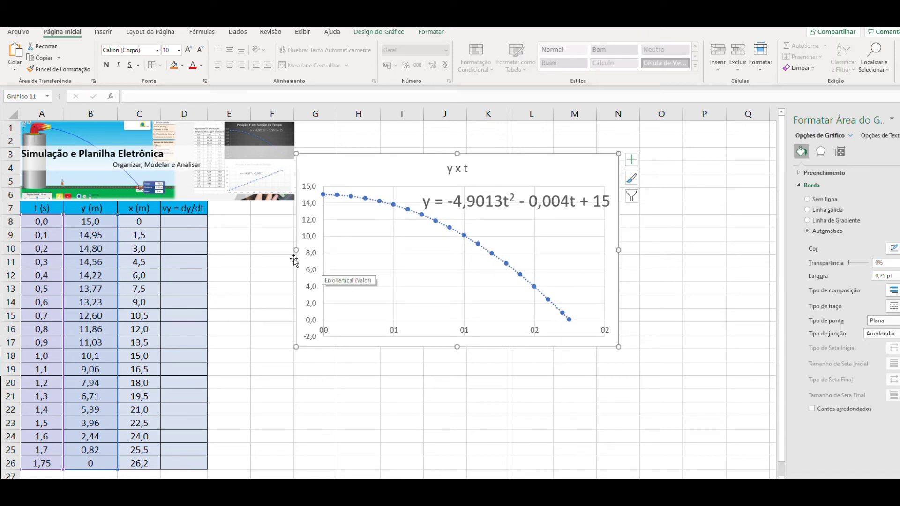
- Enter the vertical velocity formula =2*(-4,9012)*A8-0,004 in cell D8
click(180, 225)
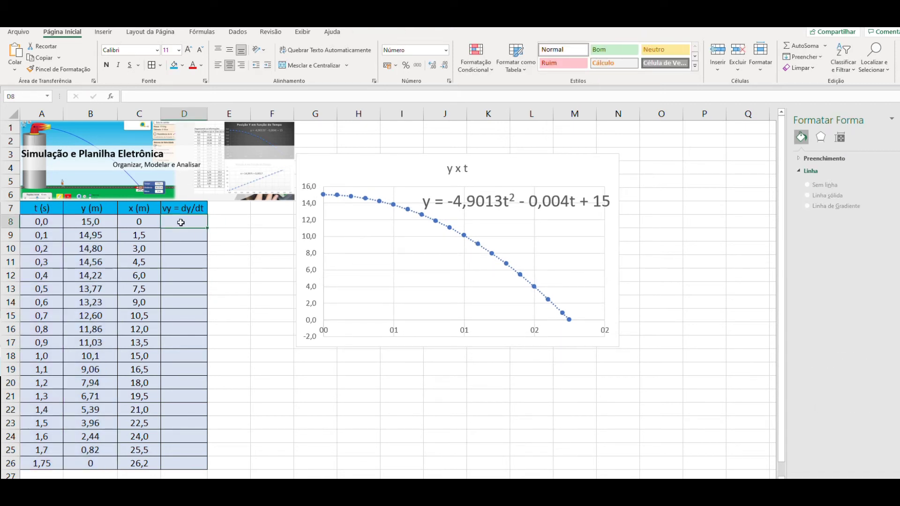
text(=2*(-4)
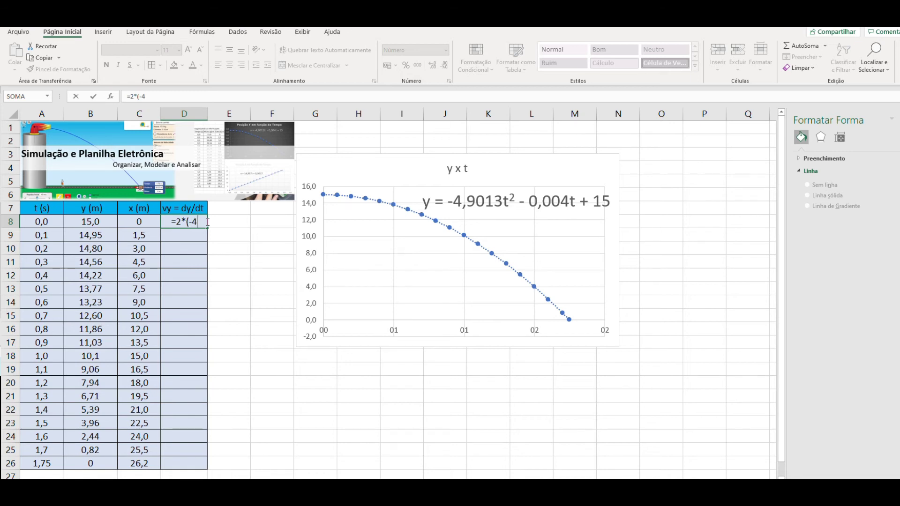
text(,9012)
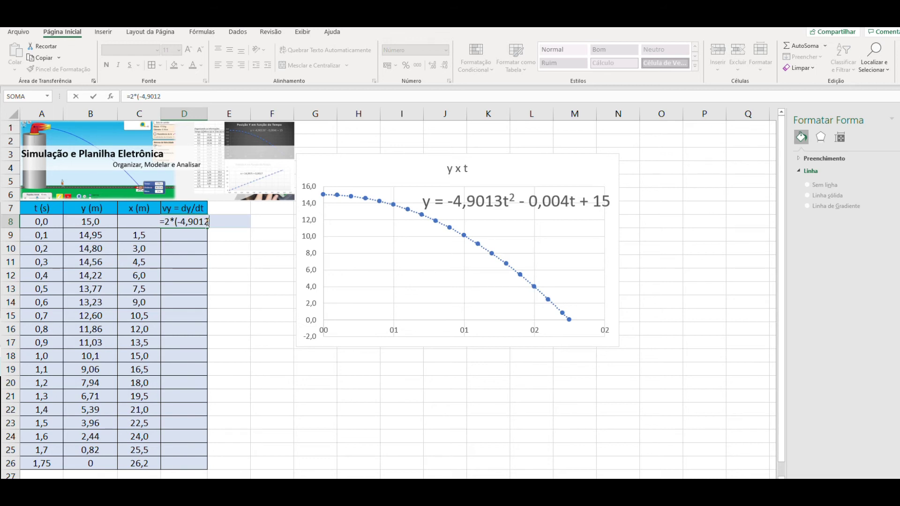
text()*)
click(49, 223)
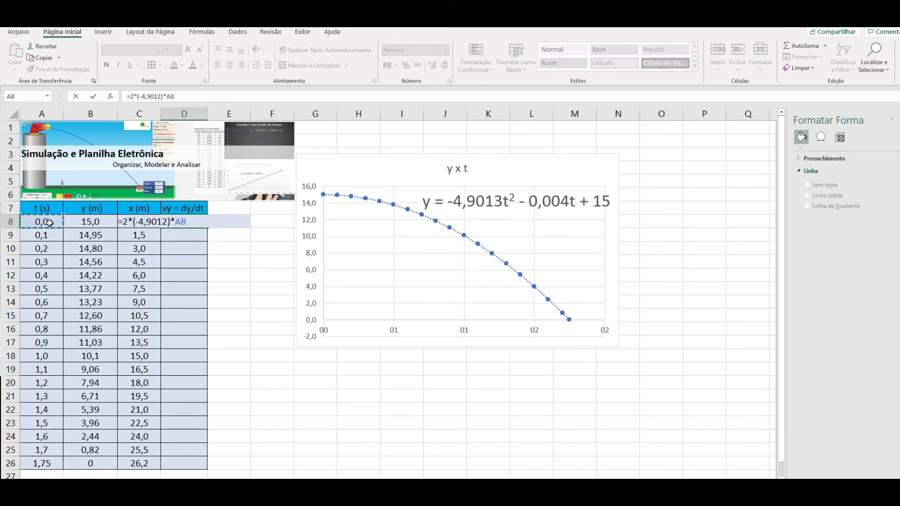
text(-)
text(0,0)
key(Return)
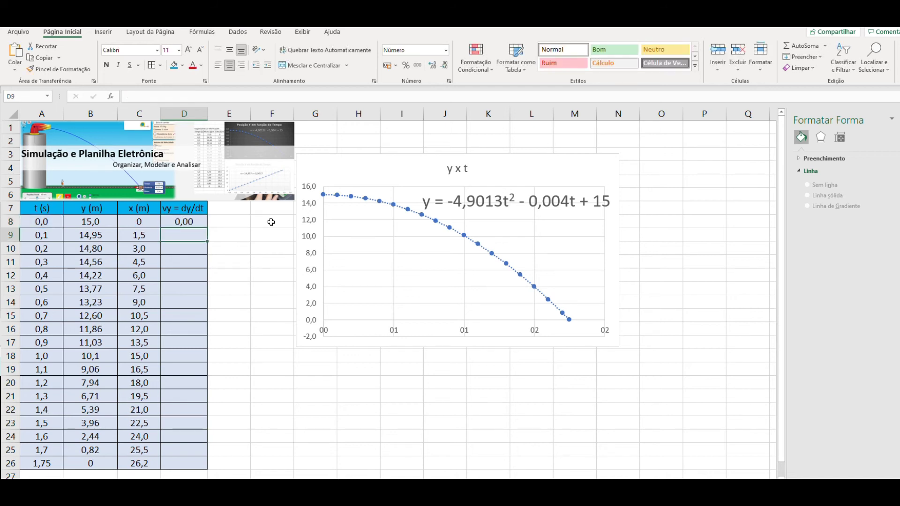
- Fill the velocity formula from D8 down through D26
click(188, 221)
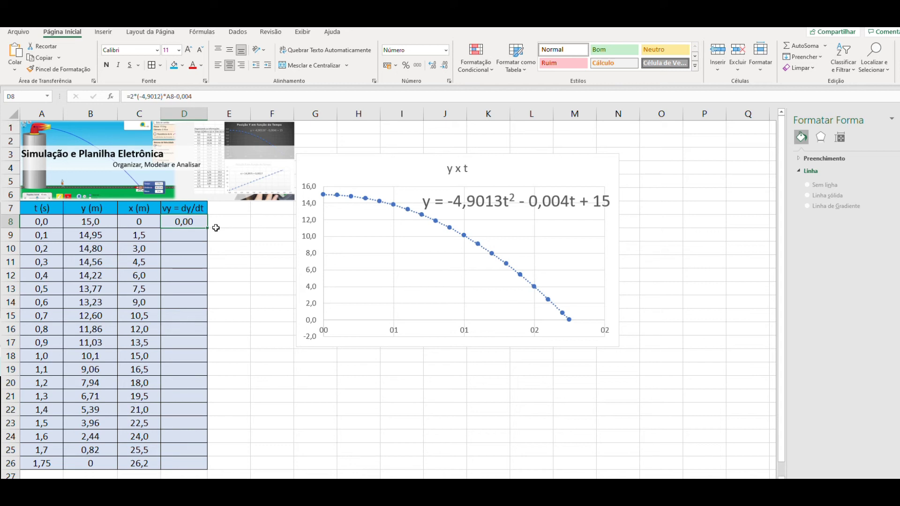
drag(208, 229, 201, 465)
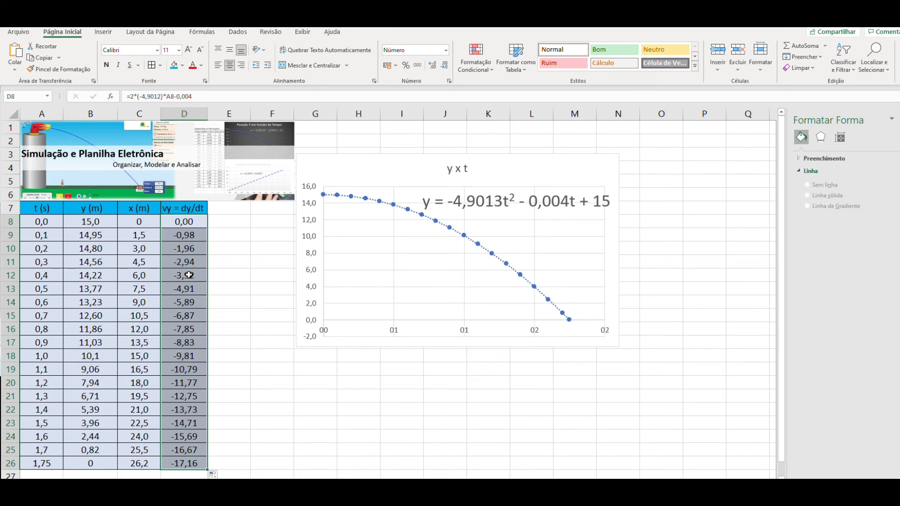
click(358, 377)
- Insert a markers-only scatter chart of the vertical velocity values in D8:D26
drag(193, 221, 175, 458)
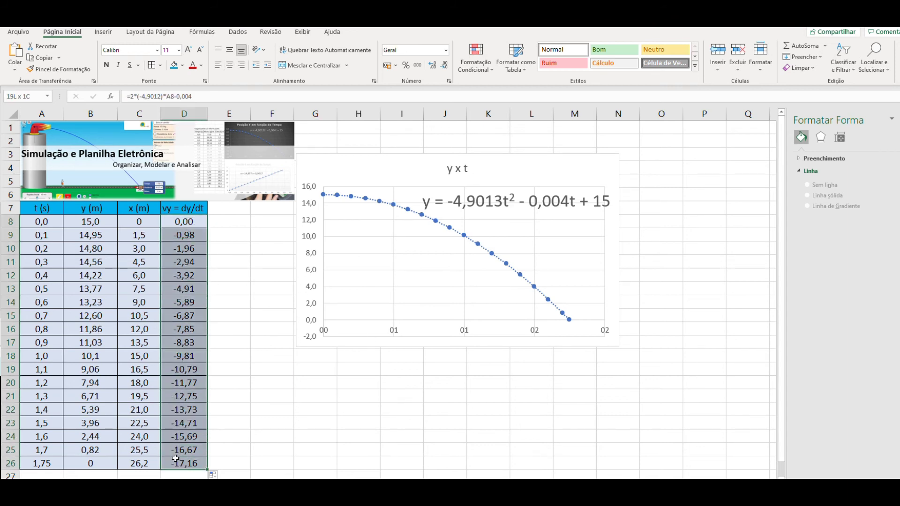
click(105, 32)
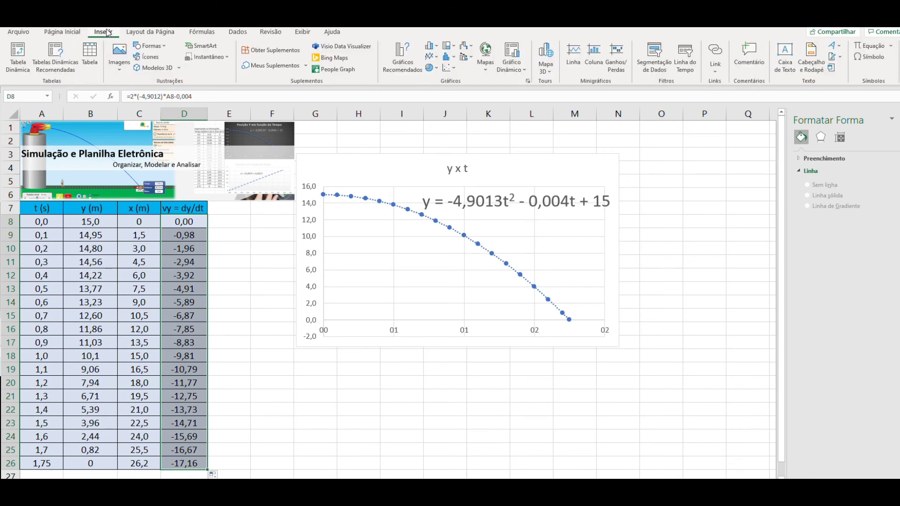
click(454, 69)
click(455, 98)
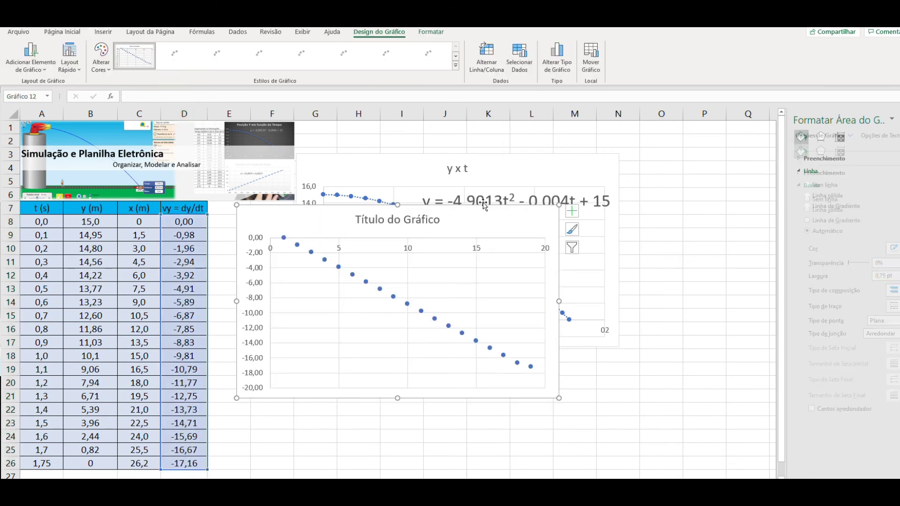
- Set the velocity chart series' X values to the time data in A8:A26
right_click(444, 311)
click(476, 369)
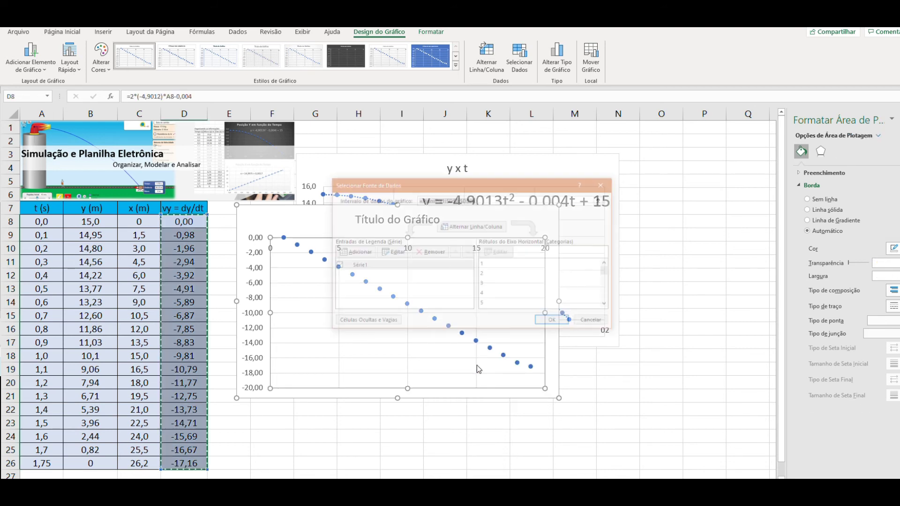
click(393, 253)
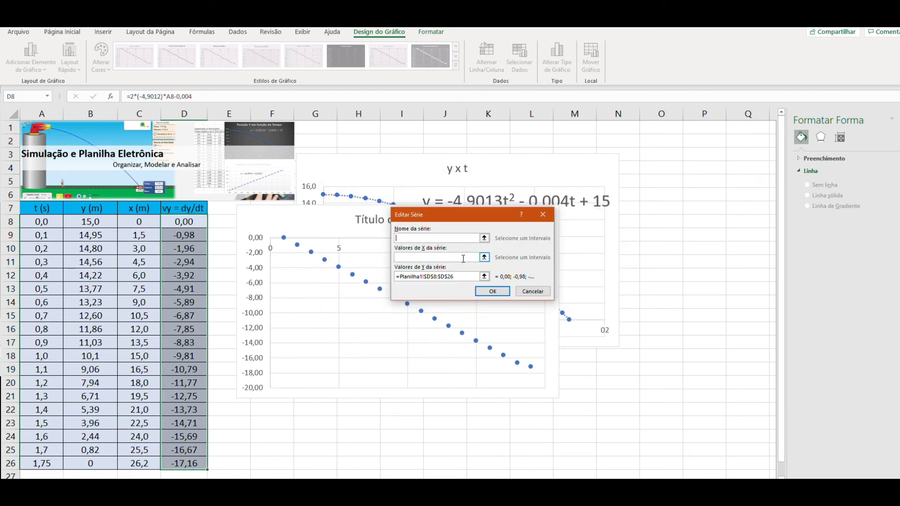
click(485, 258)
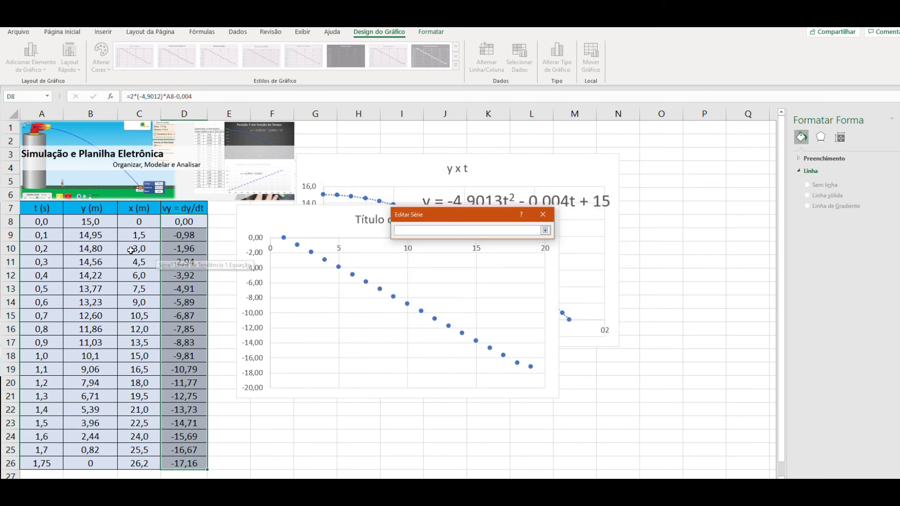
drag(42, 224, 43, 463)
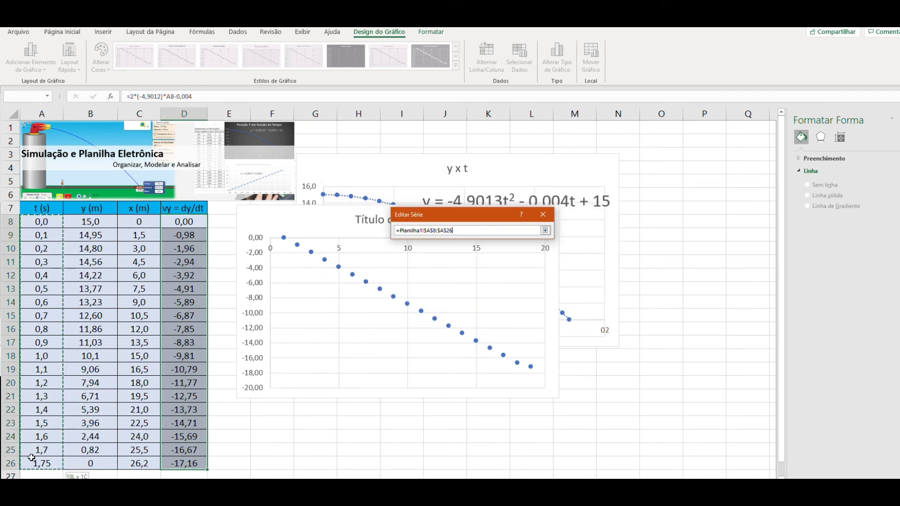
click(545, 231)
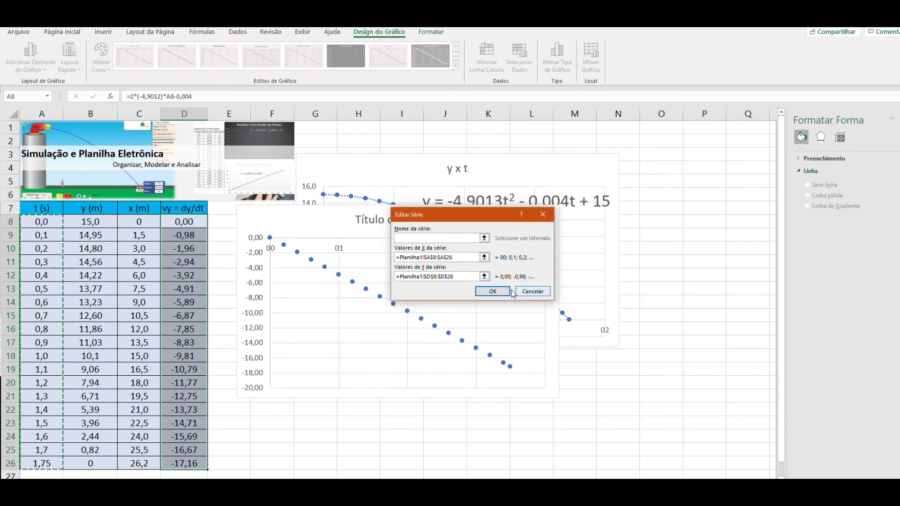
click(493, 291)
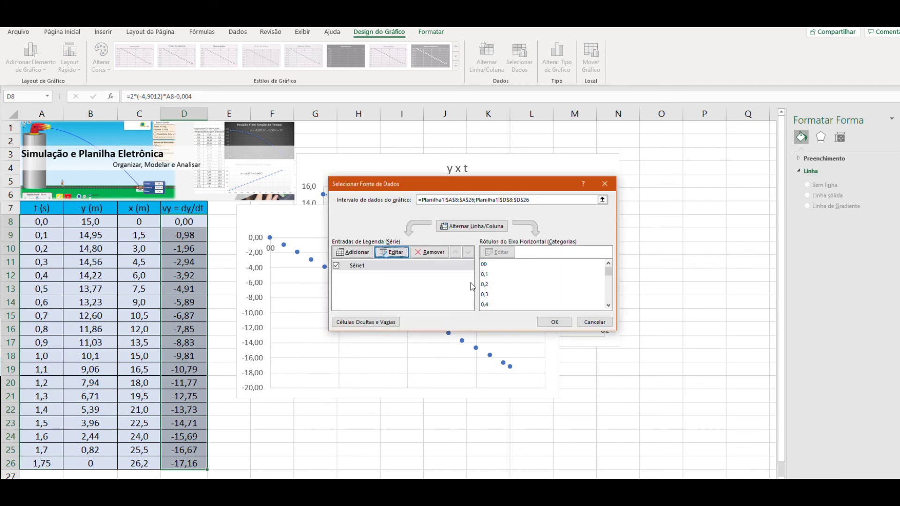
key(Return)
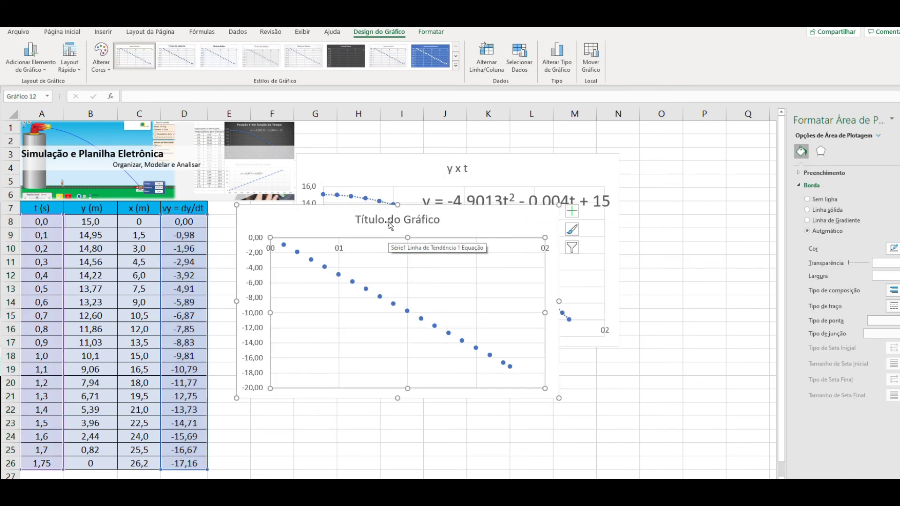
- Title the velocity chart "vy x t" and move it down so it lines up beneath the height chart's title and equation
click(398, 221)
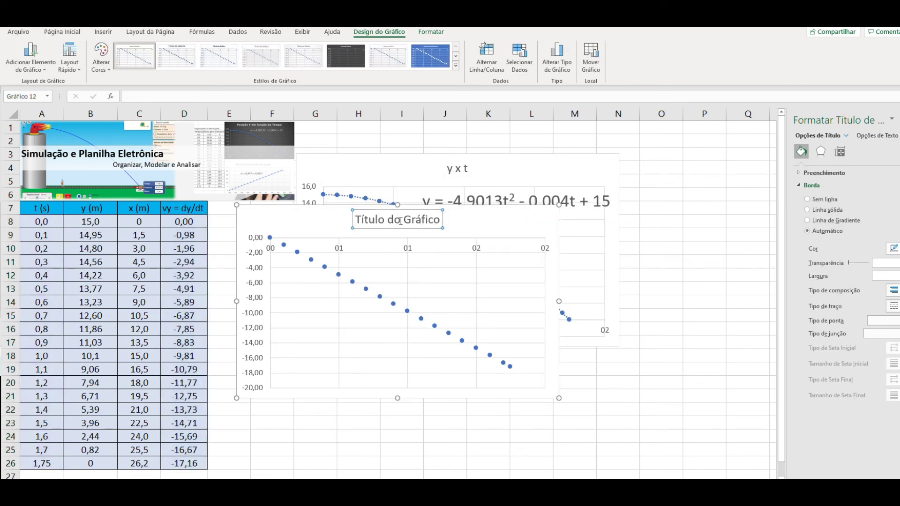
drag(440, 220, 339, 224)
text(vy)
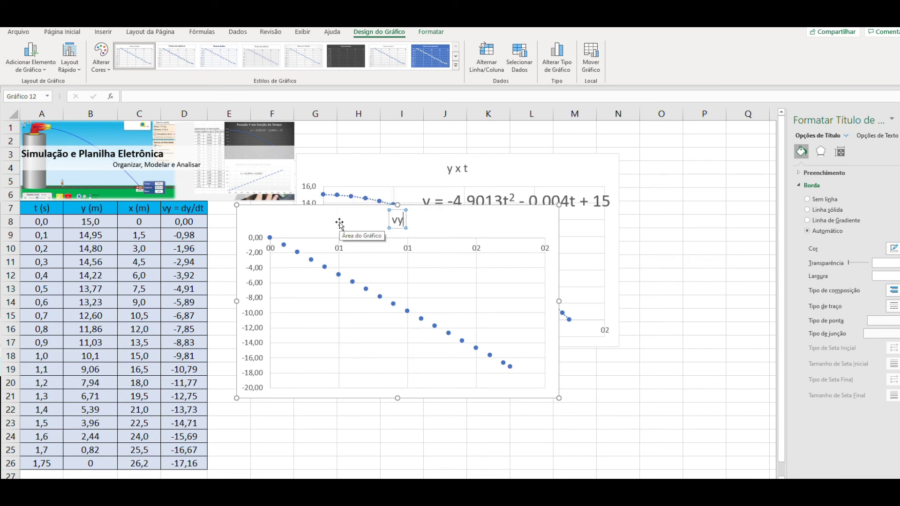
text( x t)
click(634, 381)
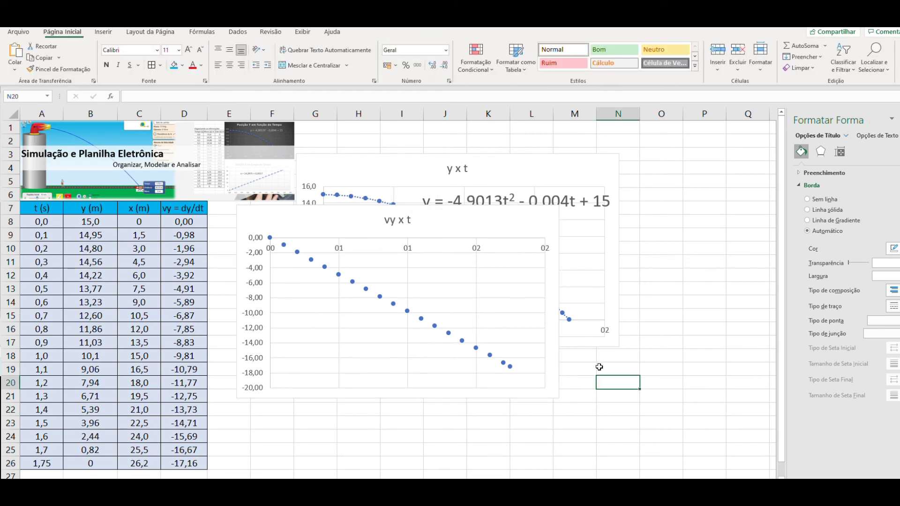
drag(492, 231, 548, 300)
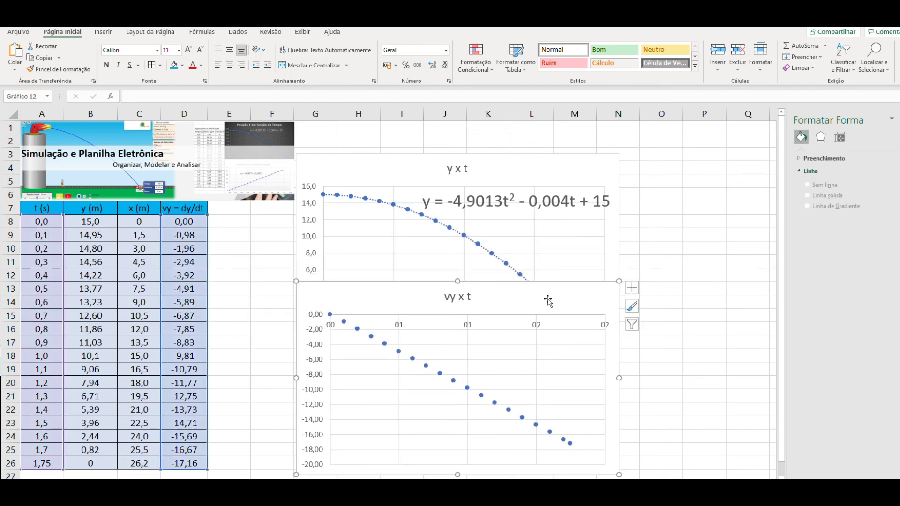
- Add a linear trendline to the vy x t series, display its equation, and move the equation above the line
right_click(467, 388)
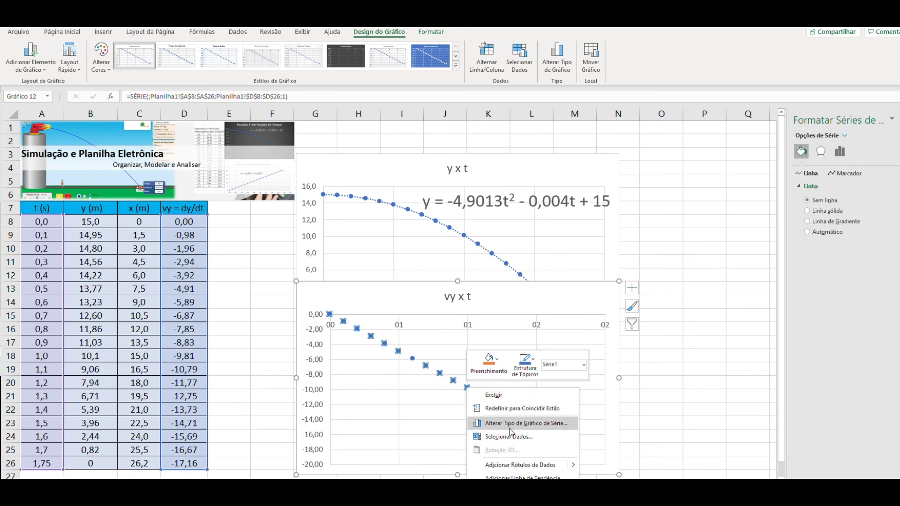
click(518, 477)
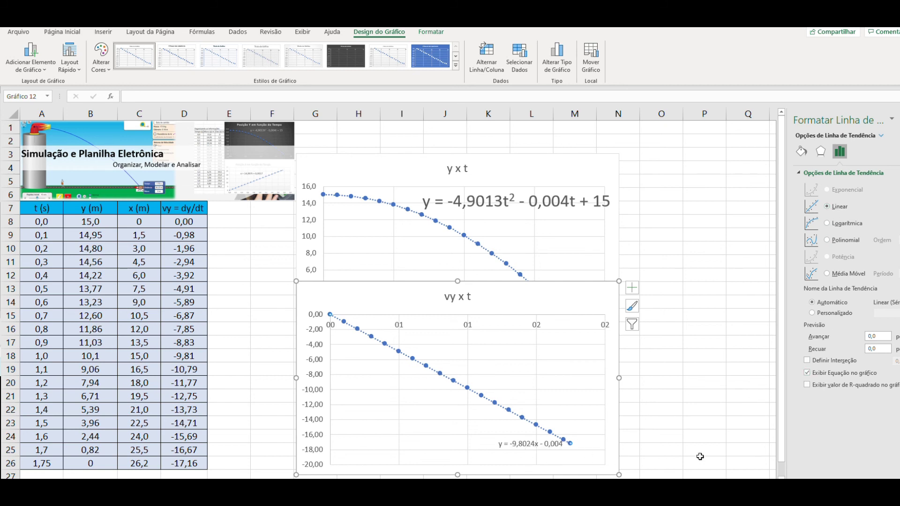
click(539, 445)
drag(531, 436, 518, 348)
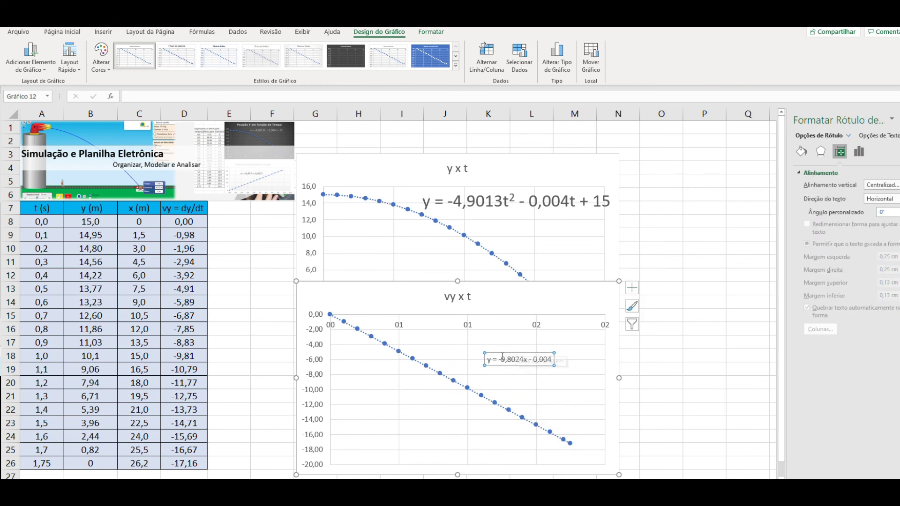
- Edit the velocity trendline equation to use vy and t as its variables, and nudge the label slightly upward
click(488, 362)
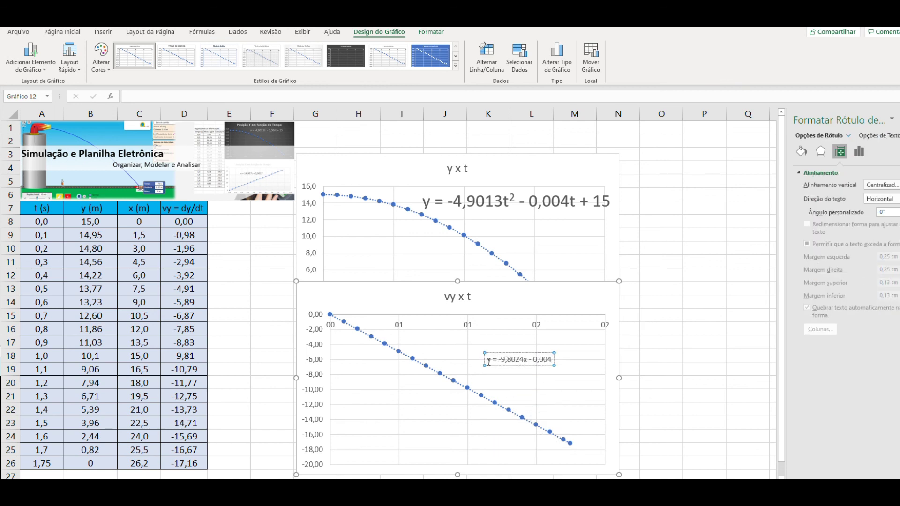
text(v)
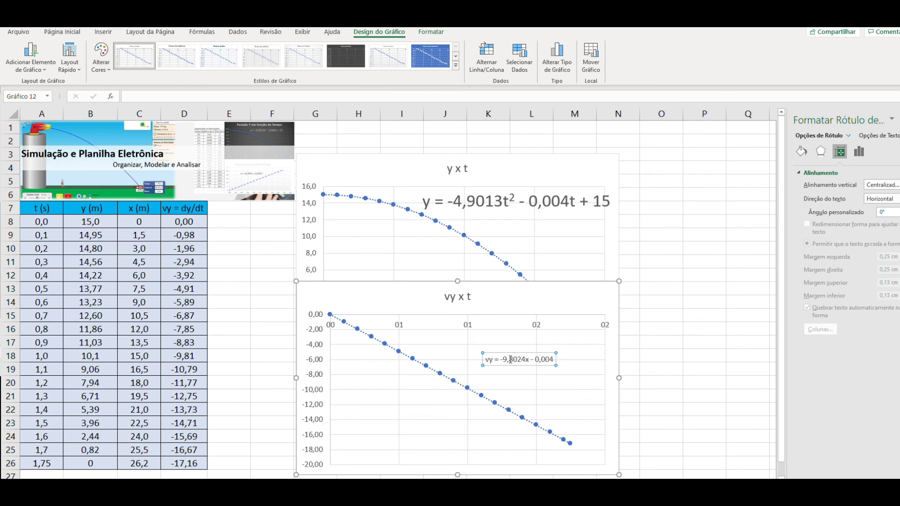
drag(527, 359, 529, 363)
text(t)
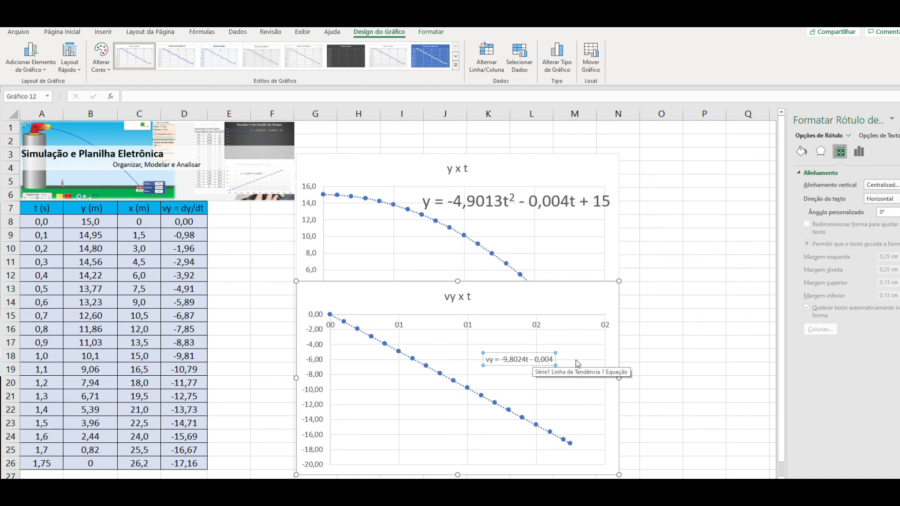
drag(547, 354, 534, 338)
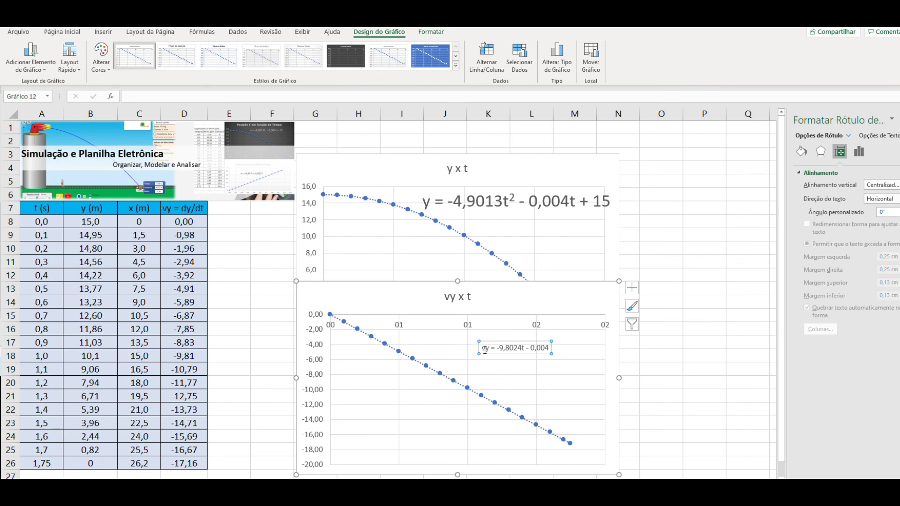
- Enlarge the velocity equation to font size 20 and place it clear of the line, in the plot's upper-right area
drag(483, 349, 503, 351)
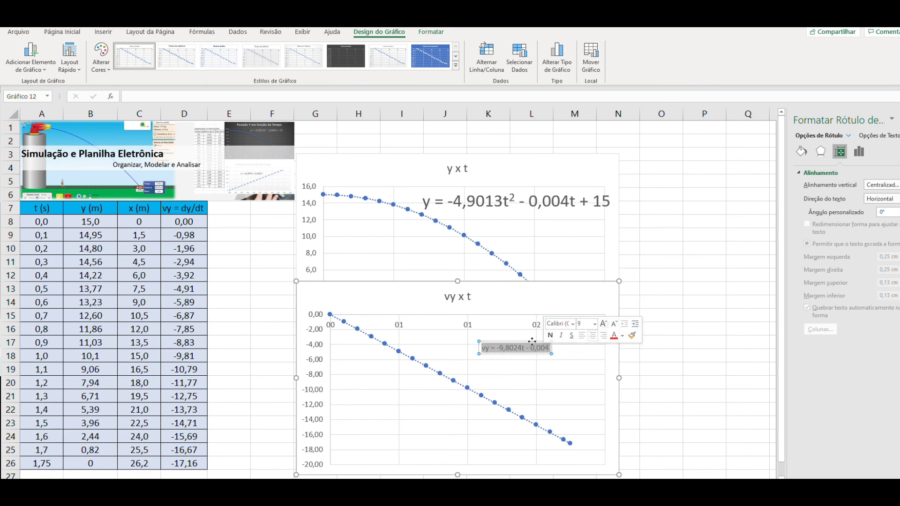
click(57, 33)
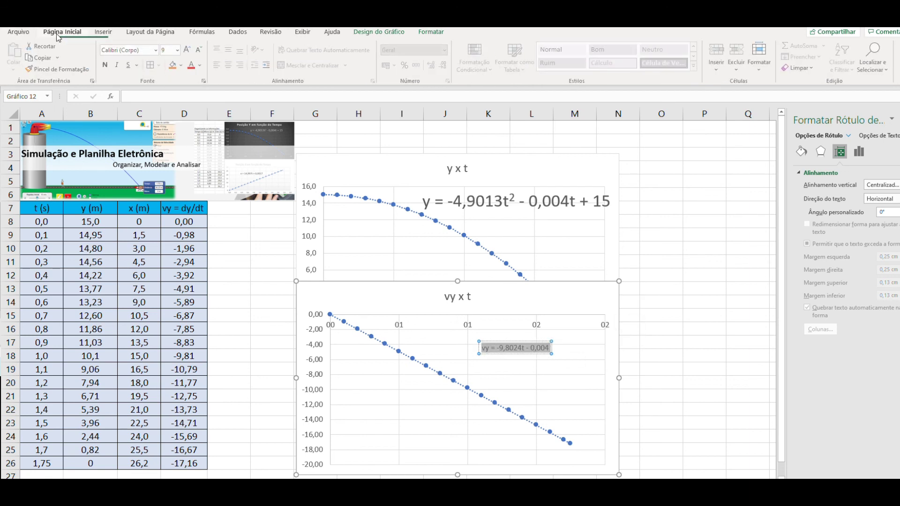
click(178, 50)
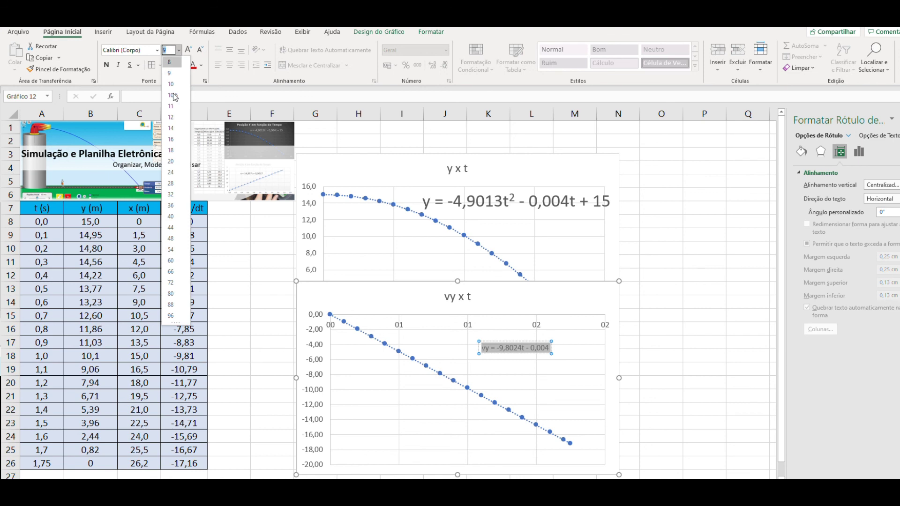
click(171, 162)
click(665, 350)
click(497, 346)
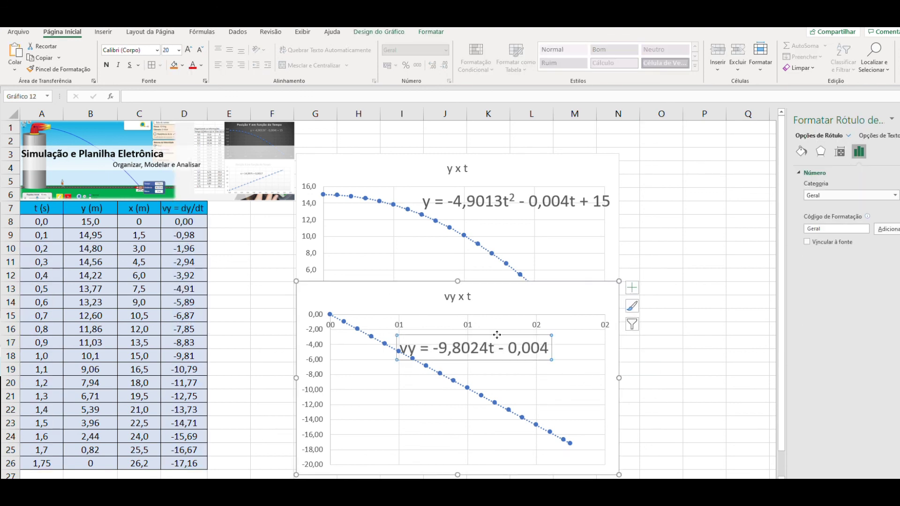
drag(497, 342, 540, 341)
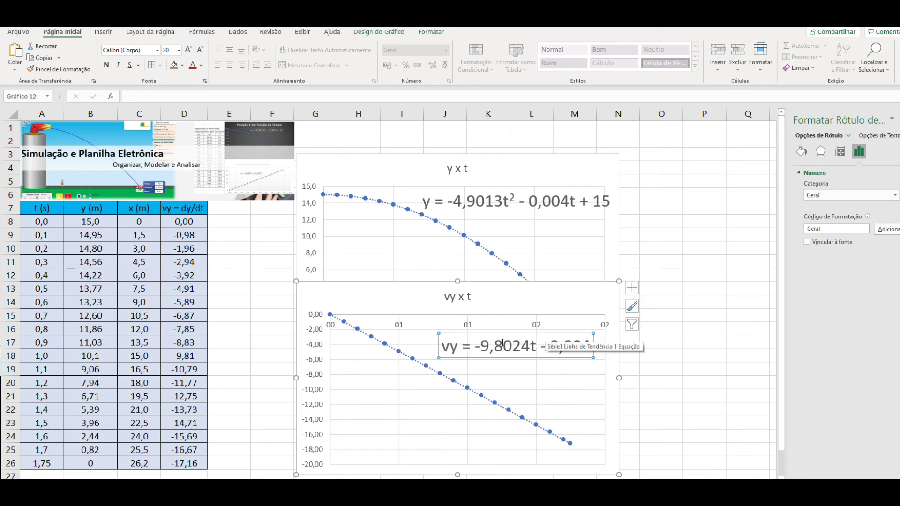